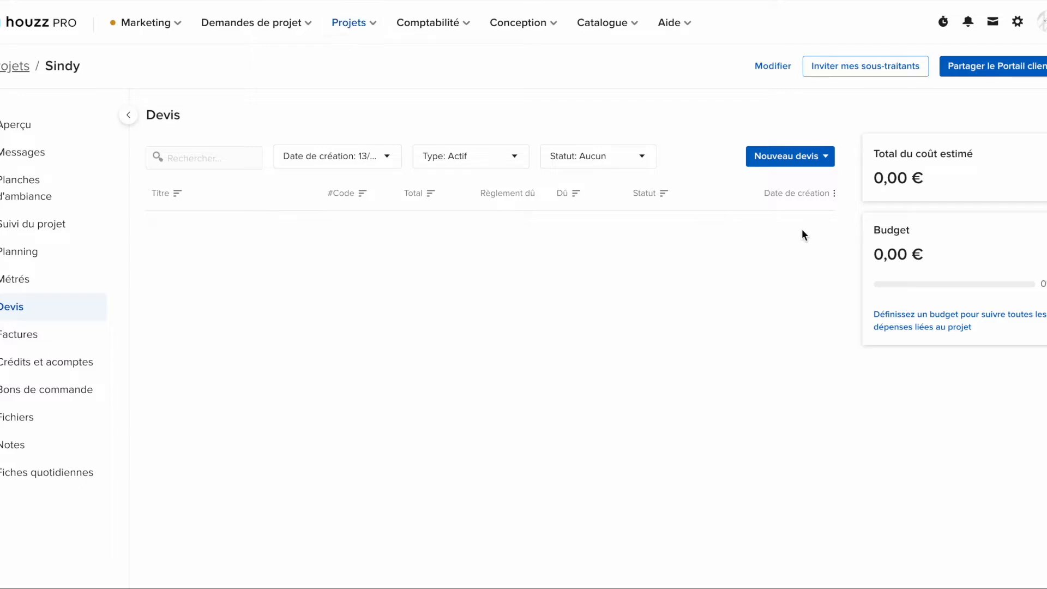
Step: Create a new quote from scratch and check the company and billing details in its general information
{"action": "left_click", "coordinate": [802, 162]}
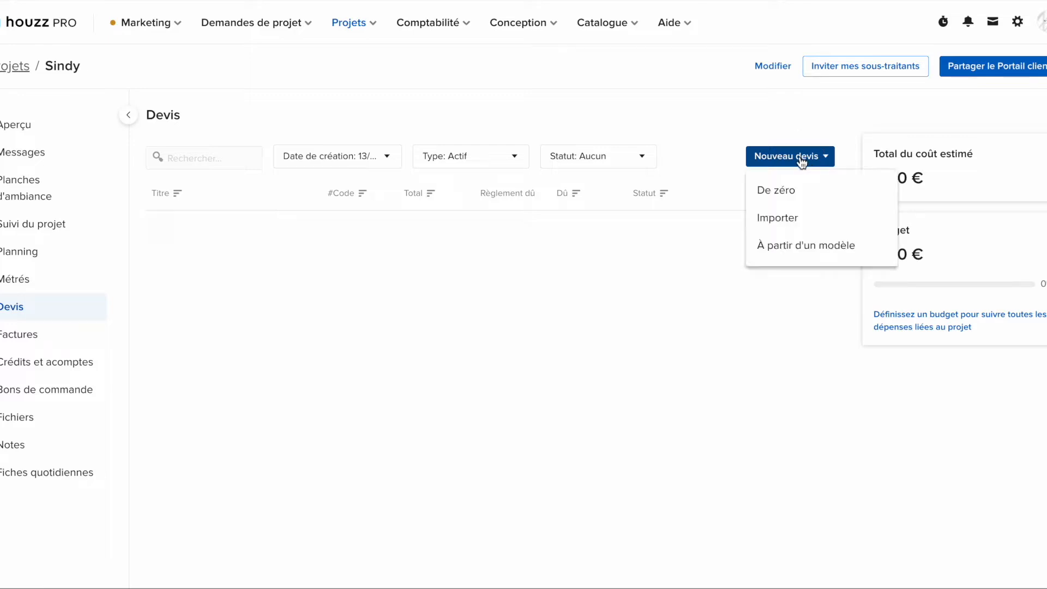
{"action": "left_click", "coordinate": [802, 195]}
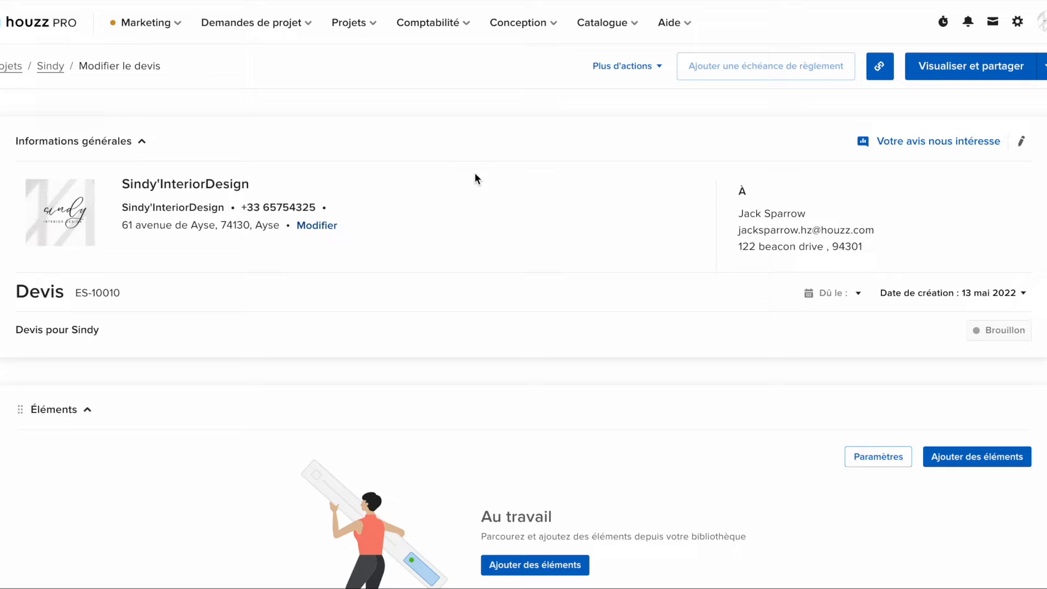
{"action": "left_click", "coordinate": [317, 227]}
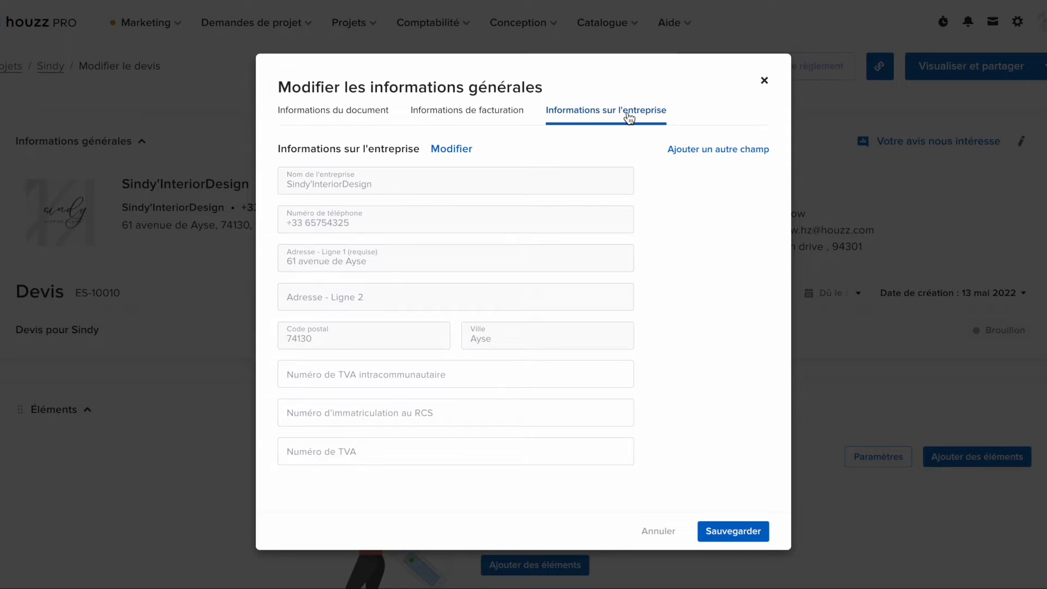
{"action": "left_click", "coordinate": [479, 118]}
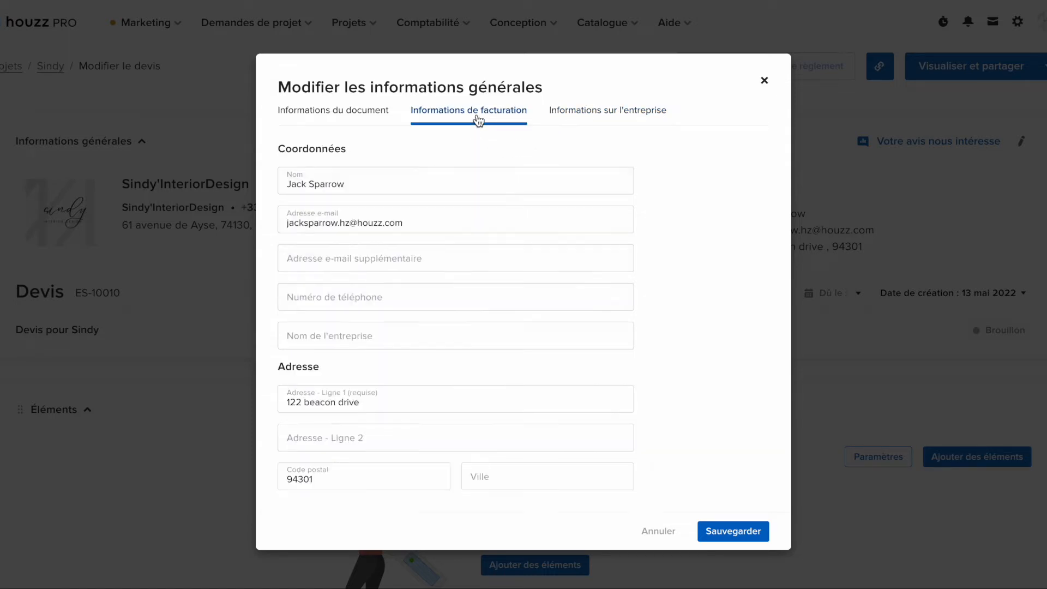
Step: Set the quote's due date (Échéance) to 20 mai 2022 in the document information and save it
{"action": "left_click", "coordinate": [359, 118]}
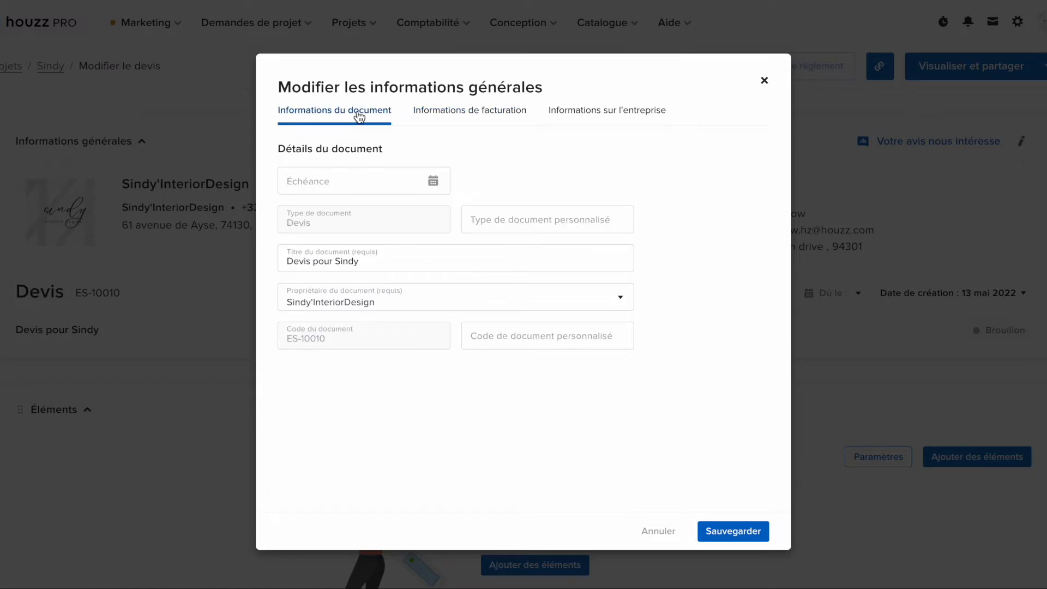
{"action": "left_click", "coordinate": [432, 182]}
{"action": "left_click", "coordinate": [385, 341]}
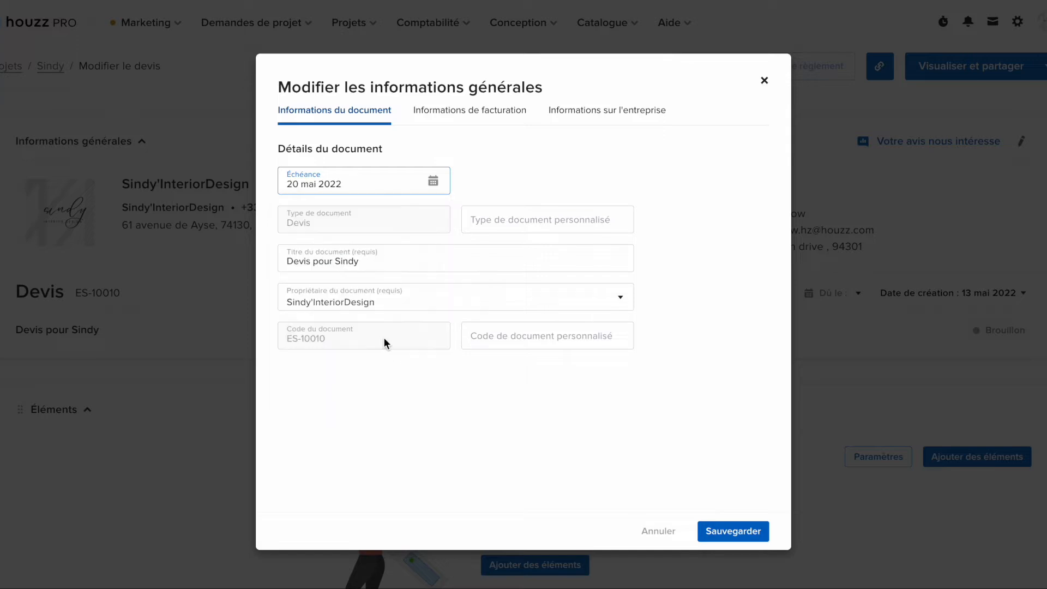
{"action": "left_click", "coordinate": [730, 537]}
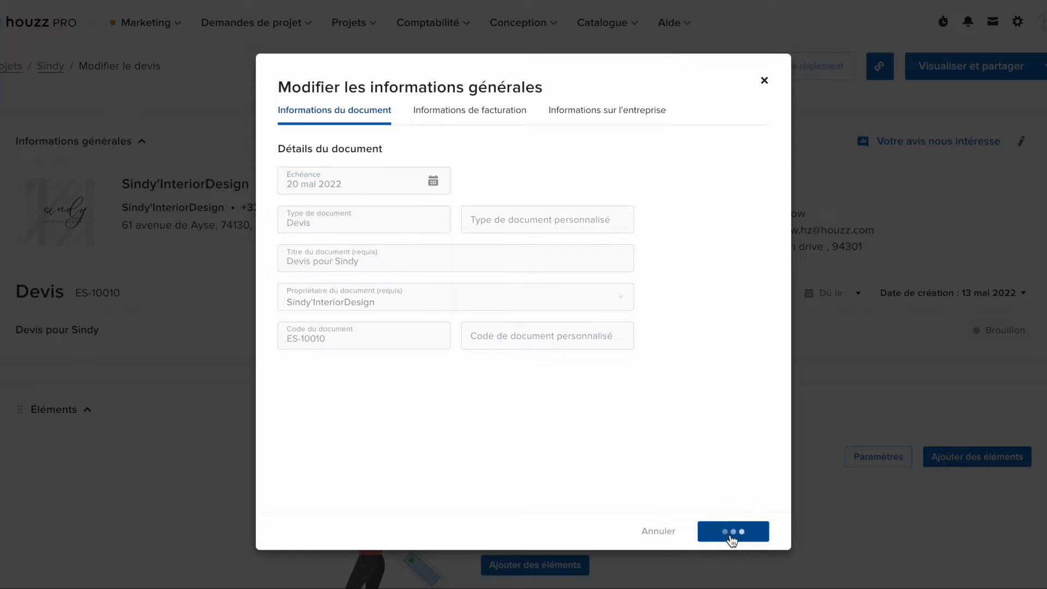
Step: Add the Resin Wicker canopy bed, SÖDERHAMN, DYED THREAD, DYED THREAD STRIPED DU and CERAMIC LAMP products from the library to the quote
{"action": "scroll", "coordinate": [463, 464], "scroll_direction": "down", "scroll_amount": 3}
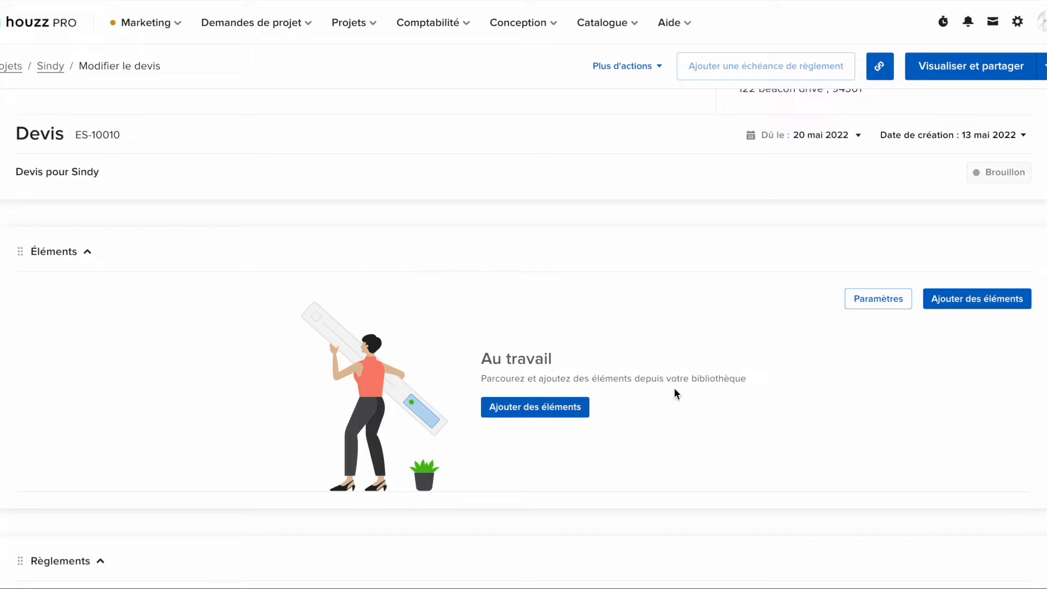
{"action": "left_click", "coordinate": [970, 303]}
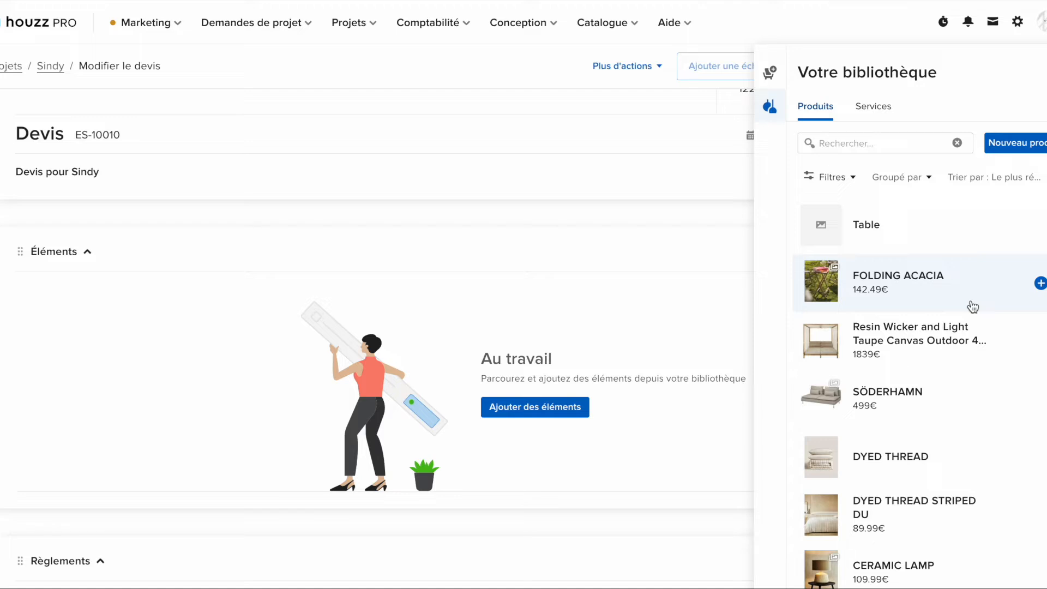
{"action": "left_click", "coordinate": [960, 343]}
{"action": "left_click", "coordinate": [911, 397]}
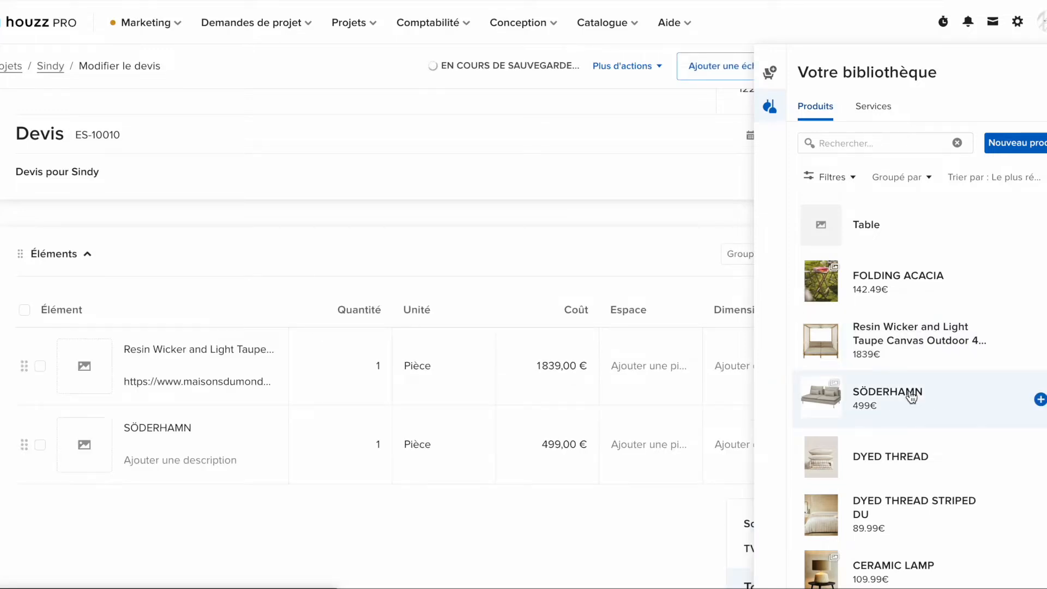
{"action": "left_click", "coordinate": [902, 457]}
{"action": "left_click", "coordinate": [901, 500]}
{"action": "left_click", "coordinate": [899, 565]}
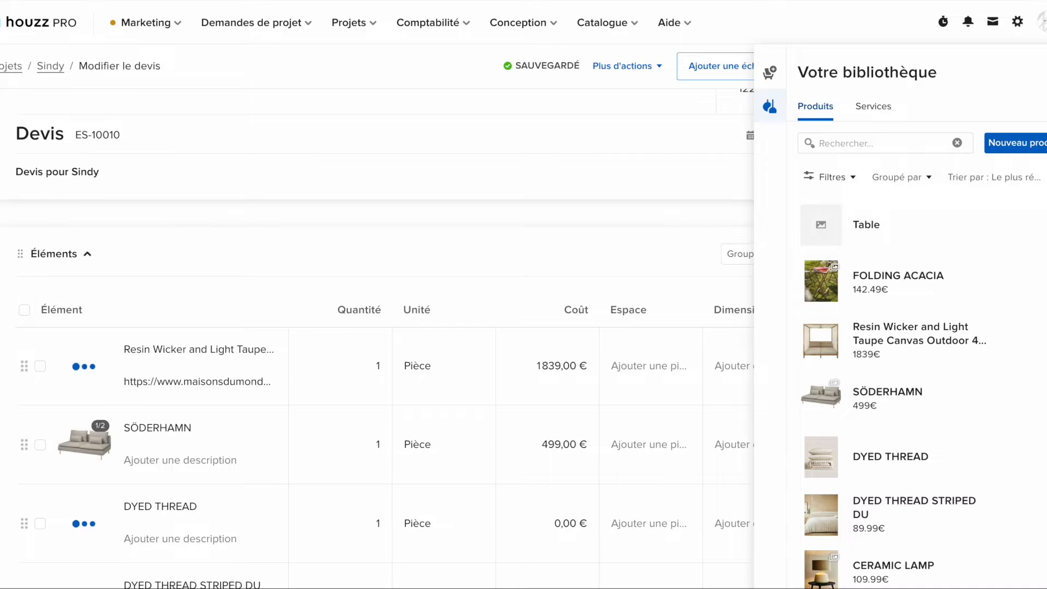
{"action": "left_click", "coordinate": [1039, 73]}
Step: Move the SÖDERHAMN item to the first row of the quote's item list, above the Resin Wicker product
{"action": "scroll", "coordinate": [703, 256], "scroll_direction": "down", "scroll_amount": 1}
{"action": "scroll", "coordinate": [704, 257], "scroll_direction": "down", "scroll_amount": 2}
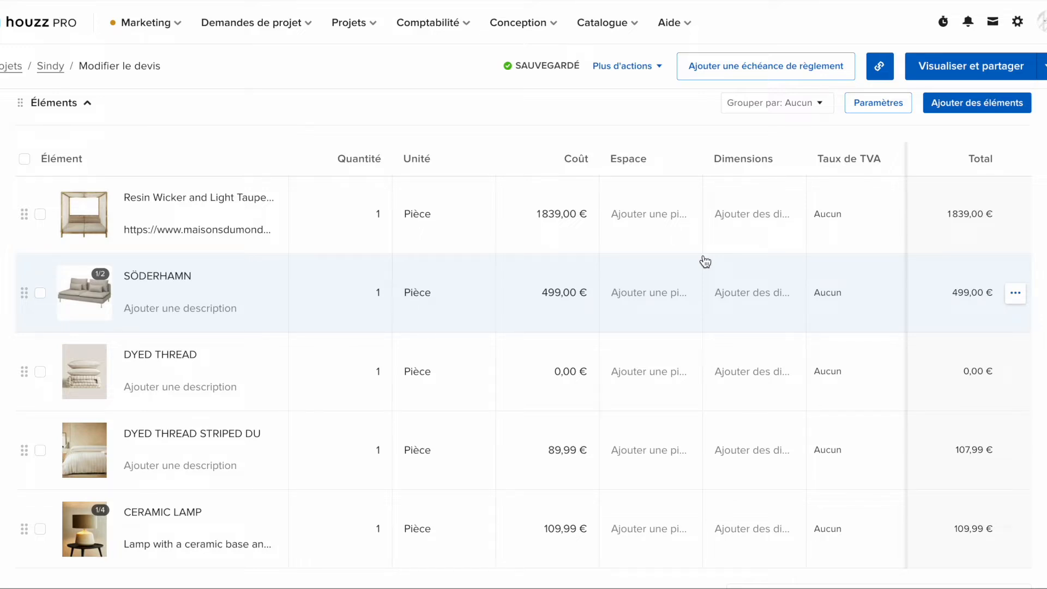
{"action": "mouse_move", "coordinate": [82, 284]}
{"action": "left_click_drag", "start_coordinate": [24, 293], "coordinate": [28, 226]}
{"action": "left_click_drag", "start_coordinate": [24, 363], "coordinate": [22, 285]}
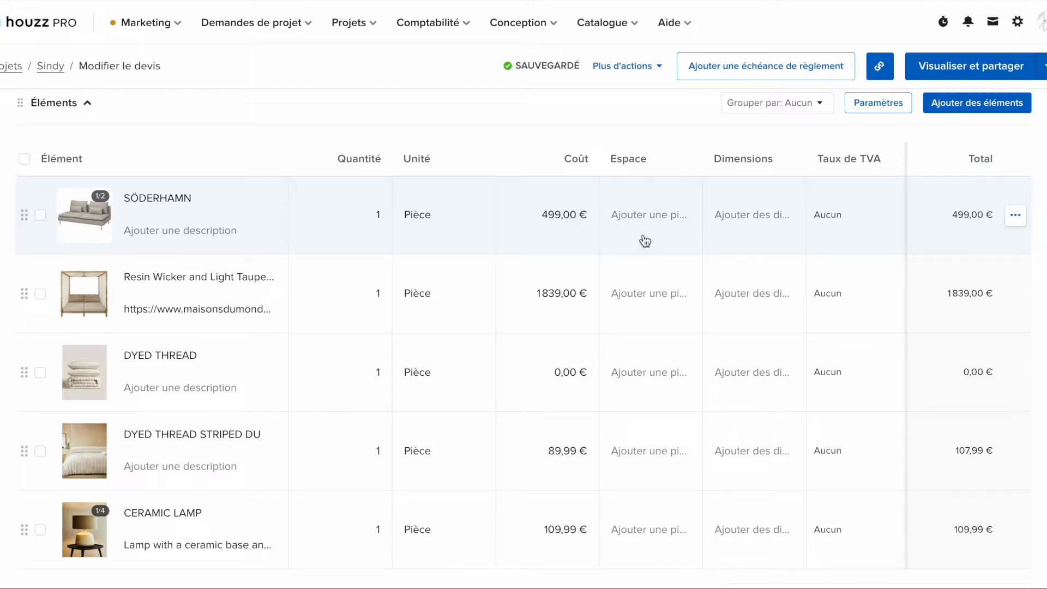
Step: Hide the item descriptions and images in the item table settings, and show both again
{"action": "left_click", "coordinate": [874, 105]}
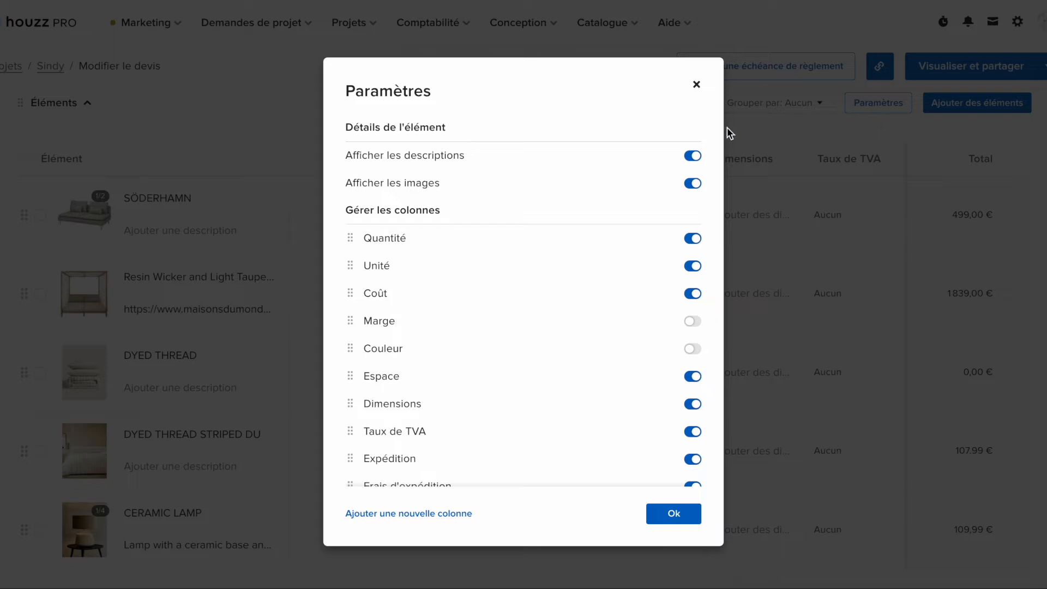
{"action": "left_click", "coordinate": [693, 156]}
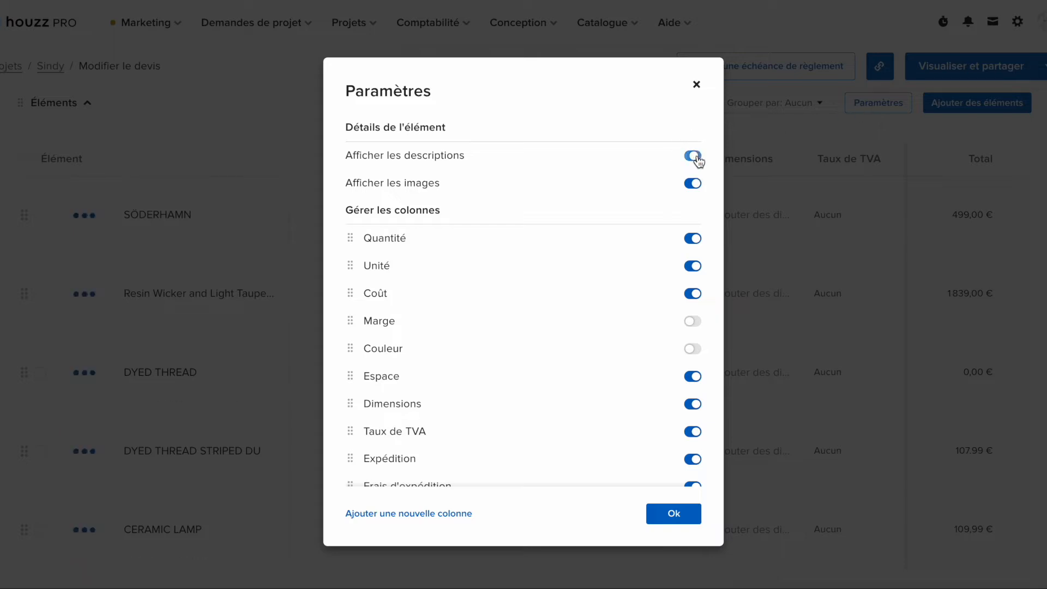
{"action": "left_click", "coordinate": [693, 186]}
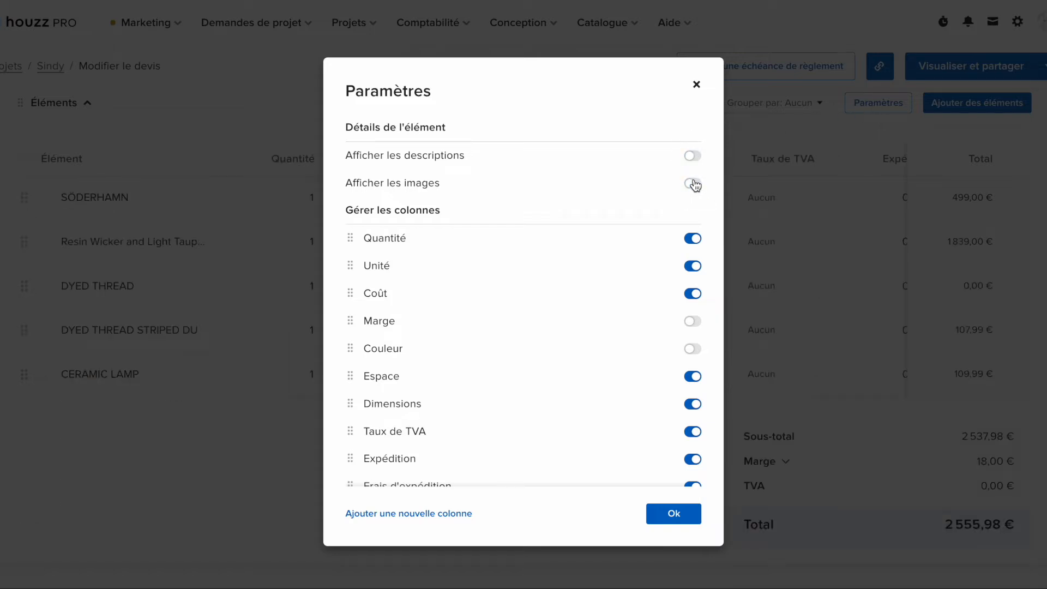
{"action": "left_click", "coordinate": [693, 161]}
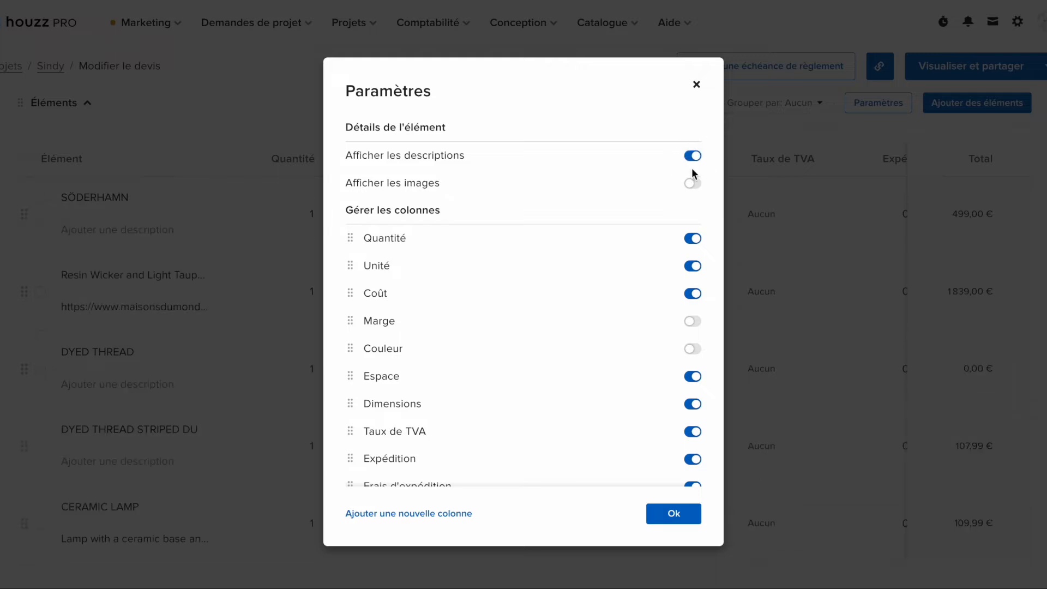
{"action": "left_click", "coordinate": [693, 188]}
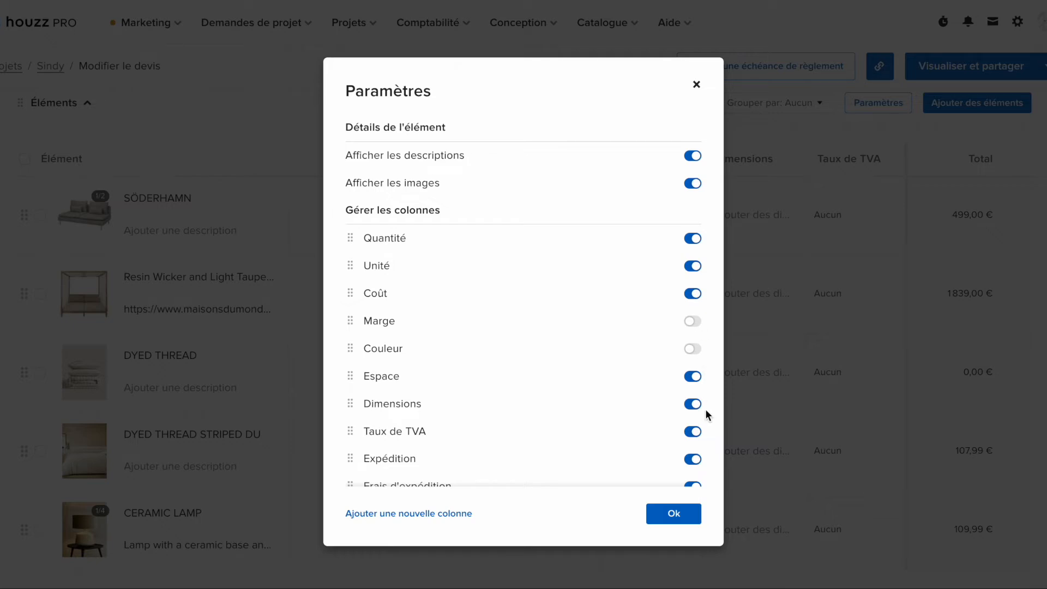
Step: Move the Coût and Marge columns ahead of Unité and create a text-field column named Bonus, applying the table settings
{"action": "left_click_drag", "start_coordinate": [351, 293], "coordinate": [355, 262]}
{"action": "left_click_drag", "start_coordinate": [350, 320], "coordinate": [345, 294]}
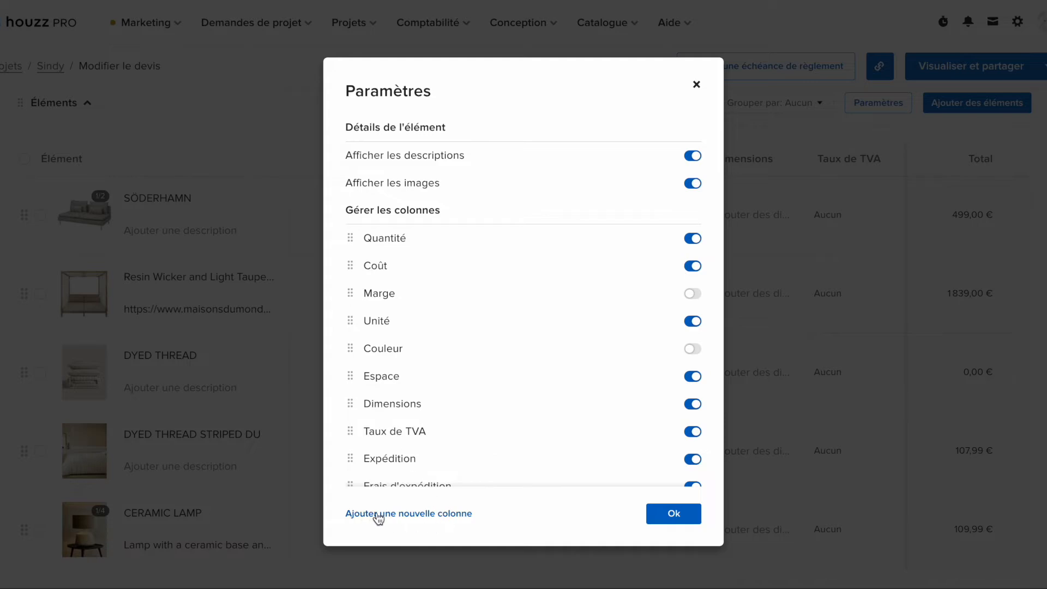
{"action": "left_click", "coordinate": [416, 513]}
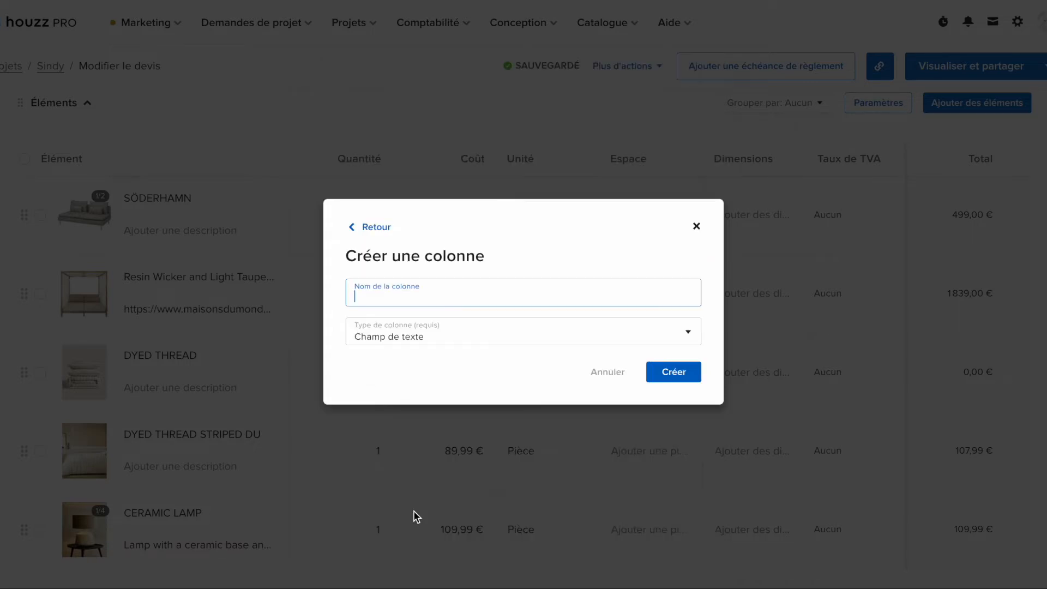
{"action": "type", "text": "Bonus"}
{"action": "left_click", "coordinate": [674, 374]}
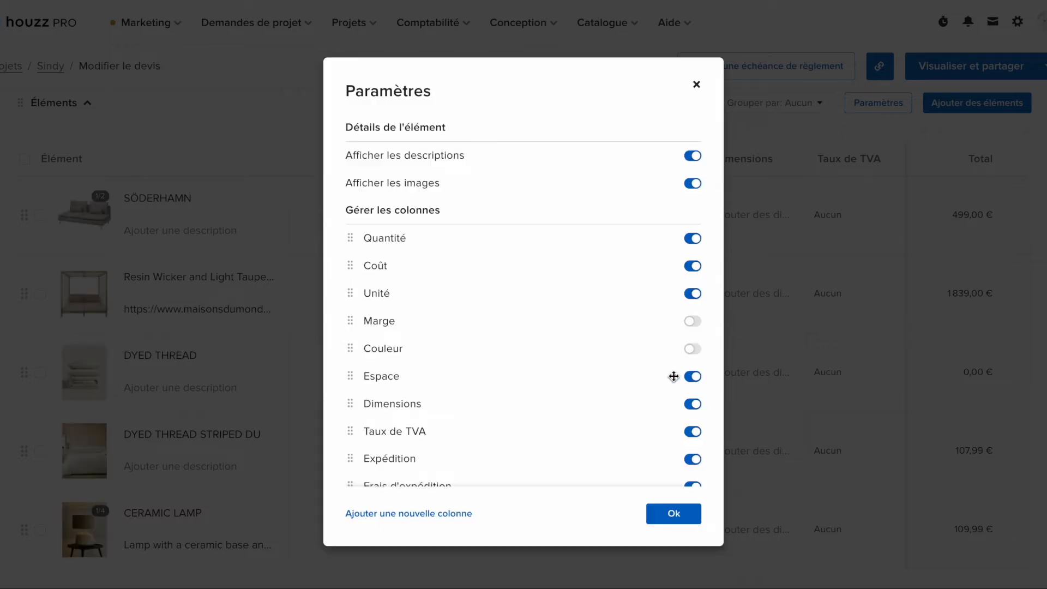
{"action": "left_click", "coordinate": [674, 511]}
Step: Review the item table's remaining columns, including Bonus, and the subtotal, margin, TVA and total of the quote
{"action": "left_click", "coordinate": [677, 456]}
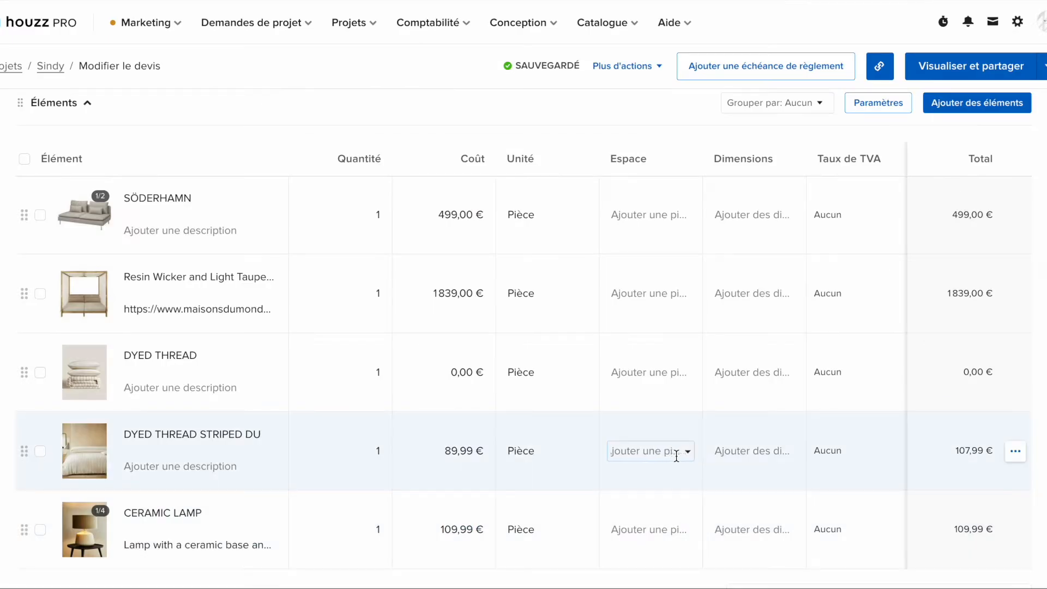
{"action": "scroll", "coordinate": [677, 456], "scroll_direction": "right", "scroll_amount": 5}
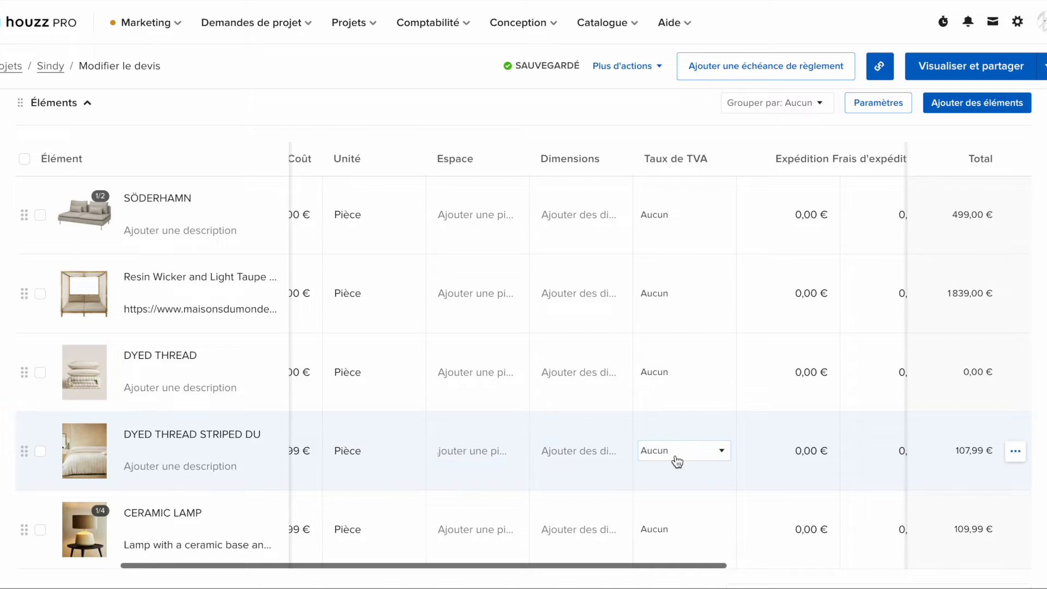
{"action": "scroll", "coordinate": [676, 461], "scroll_direction": "right", "scroll_amount": 6}
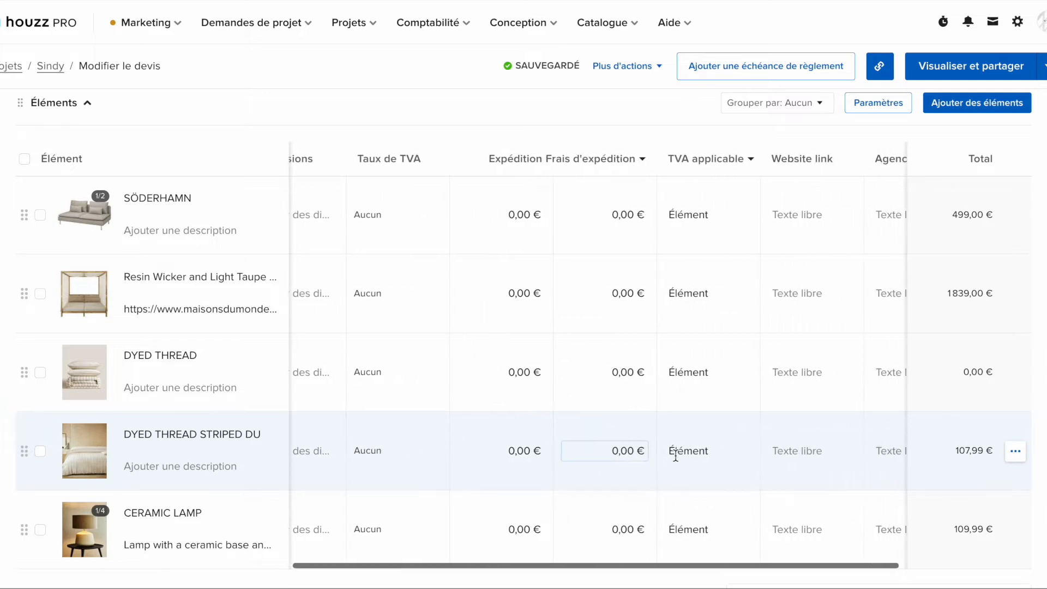
{"action": "scroll", "coordinate": [676, 456], "scroll_direction": "right", "scroll_amount": 3}
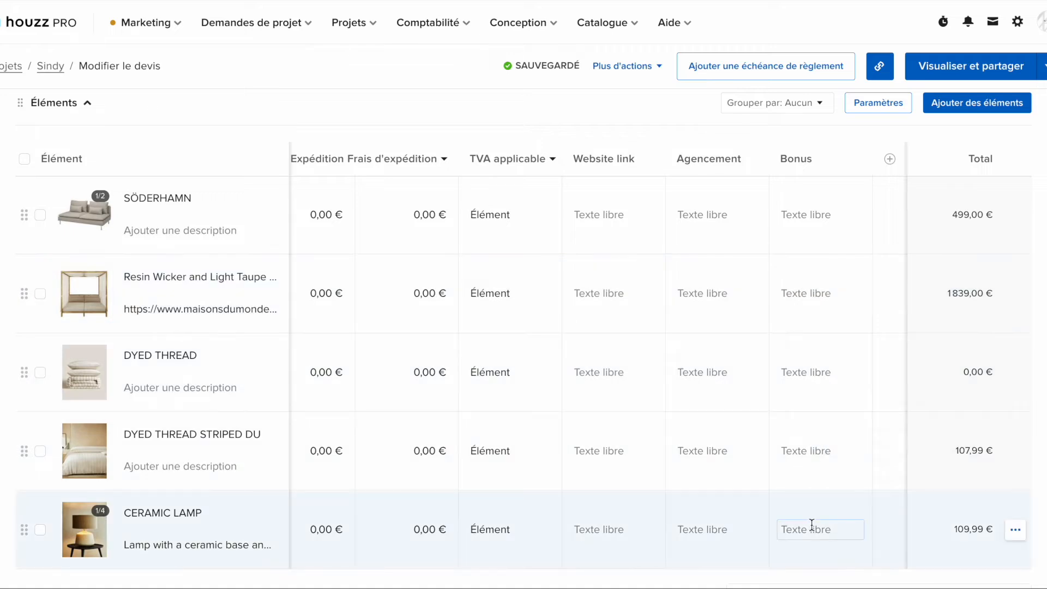
{"action": "scroll", "coordinate": [869, 577], "scroll_direction": "down", "scroll_amount": 3}
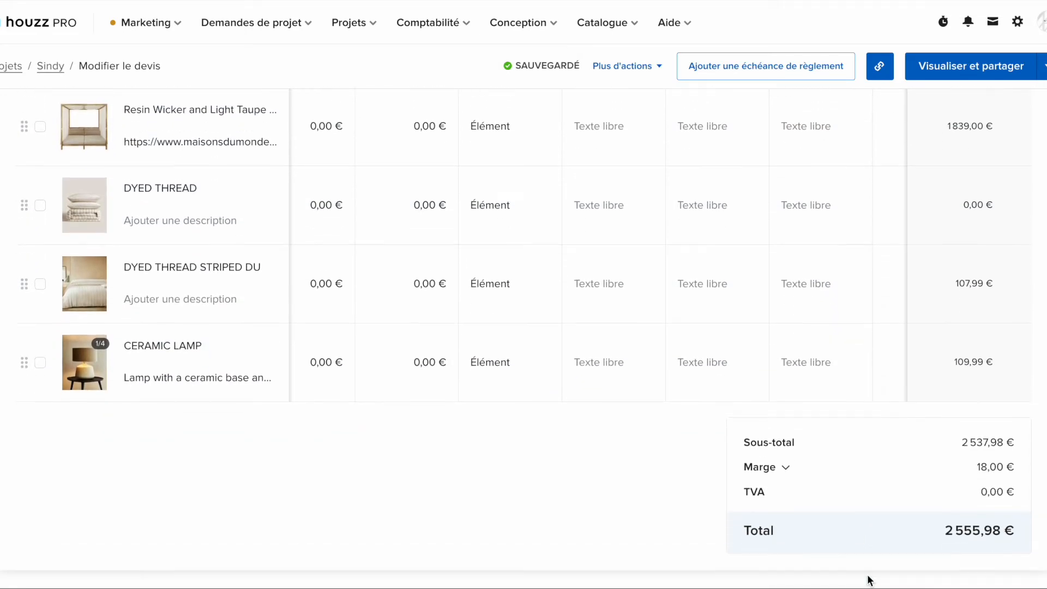
{"action": "scroll", "coordinate": [869, 579], "scroll_direction": "down", "scroll_amount": 1}
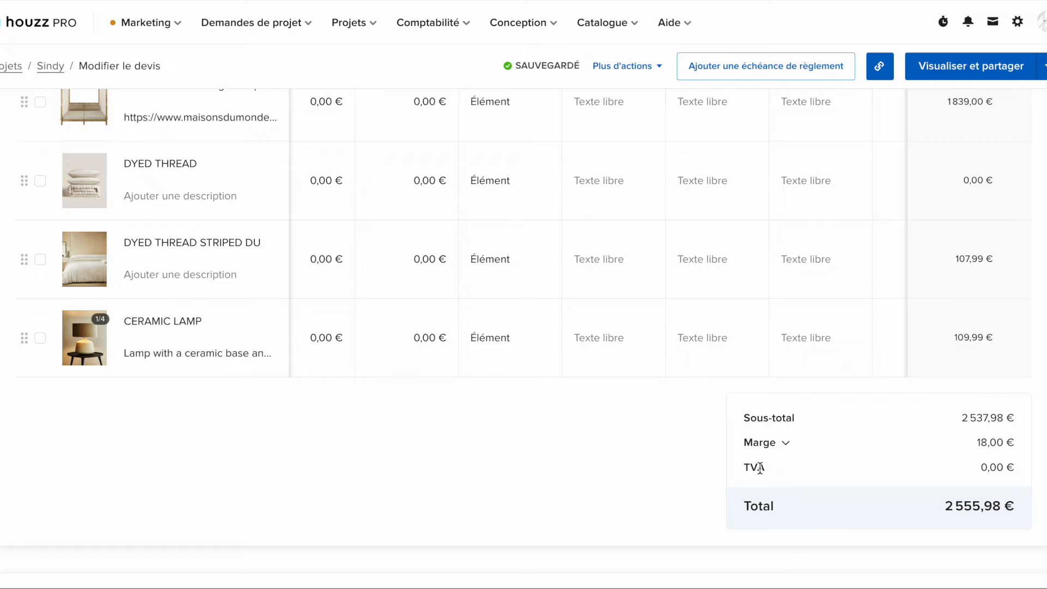
{"action": "scroll", "coordinate": [759, 466], "scroll_direction": "up", "scroll_amount": 4}
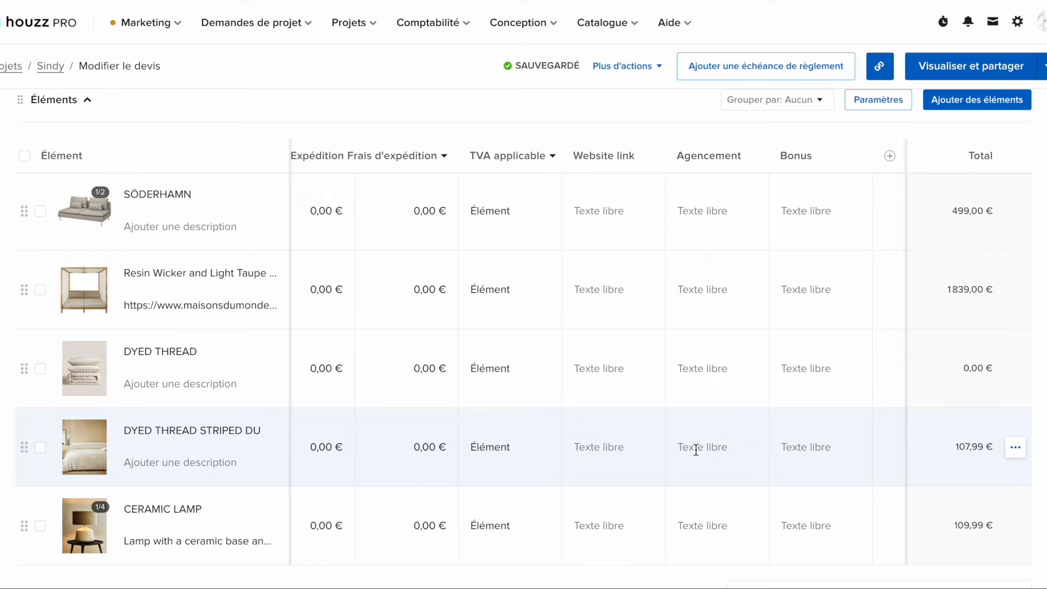
Step: Apply the TVA (20%) rate to all five items and expand the TVA breakdown in the quote totals
{"action": "scroll", "coordinate": [628, 432], "scroll_direction": "left", "scroll_amount": 6}
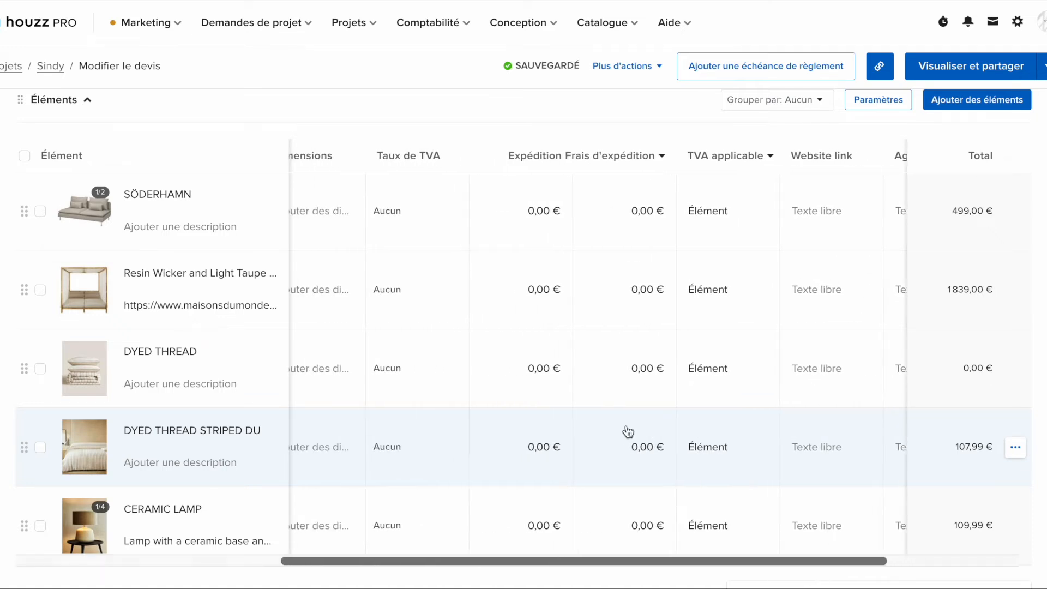
{"action": "scroll", "coordinate": [626, 425], "scroll_direction": "left", "scroll_amount": 2}
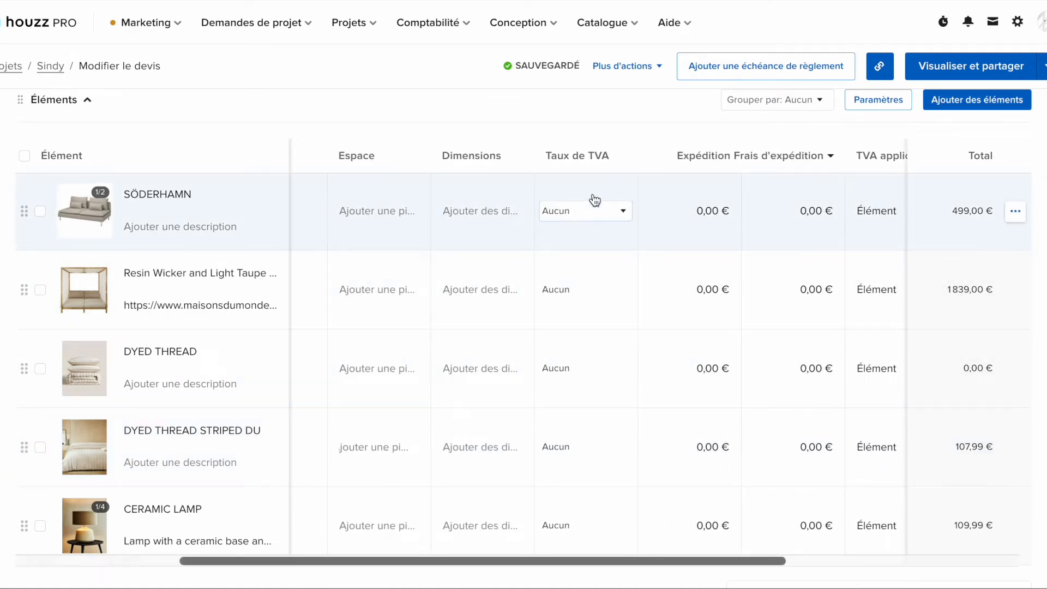
{"action": "left_click", "coordinate": [586, 212]}
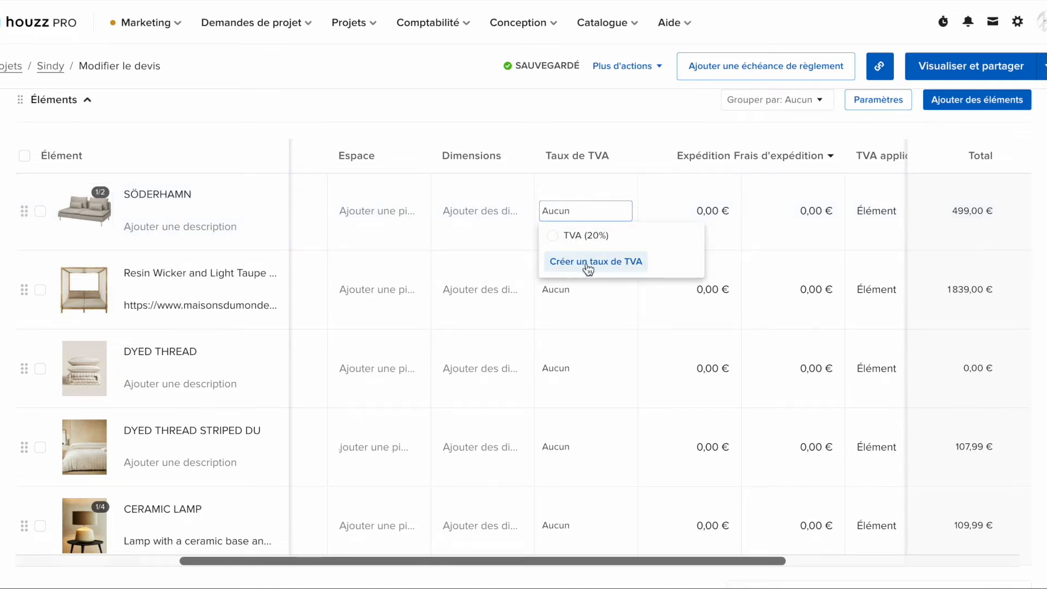
{"action": "left_click", "coordinate": [569, 238]}
{"action": "left_click", "coordinate": [558, 290]}
{"action": "left_click", "coordinate": [567, 314]}
{"action": "left_click", "coordinate": [564, 367]}
{"action": "left_click", "coordinate": [568, 394]}
{"action": "left_click", "coordinate": [561, 444]}
{"action": "left_click", "coordinate": [565, 472]}
{"action": "left_click", "coordinate": [564, 525]}
{"action": "left_click", "coordinate": [569, 550]}
{"action": "scroll", "coordinate": [660, 380], "scroll_direction": "down", "scroll_amount": 5}
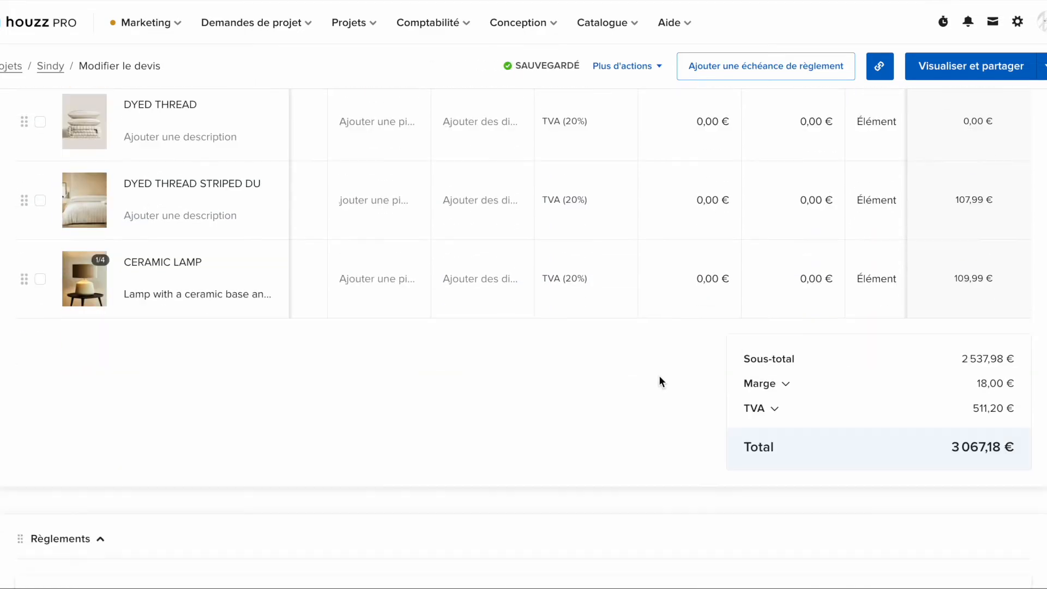
{"action": "left_click", "coordinate": [769, 410]}
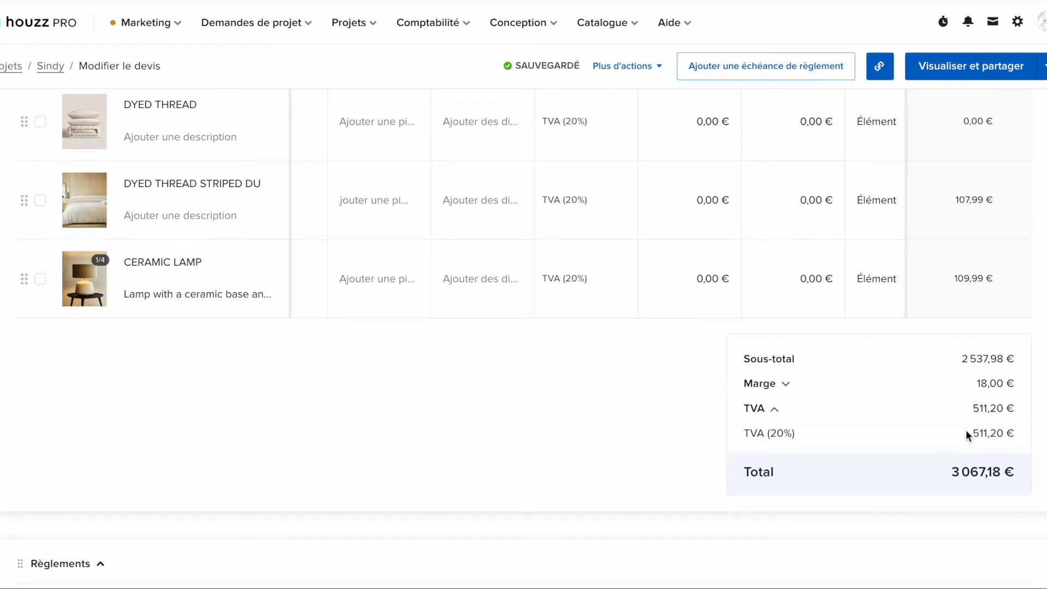
Step: Add a payment instalment (échéance de règlement) to the quote's Règlements section
{"action": "scroll", "coordinate": [692, 444], "scroll_direction": "down", "scroll_amount": 4}
{"action": "scroll", "coordinate": [692, 444], "scroll_direction": "down", "scroll_amount": 1}
{"action": "scroll", "coordinate": [692, 445], "scroll_direction": "down", "scroll_amount": 1}
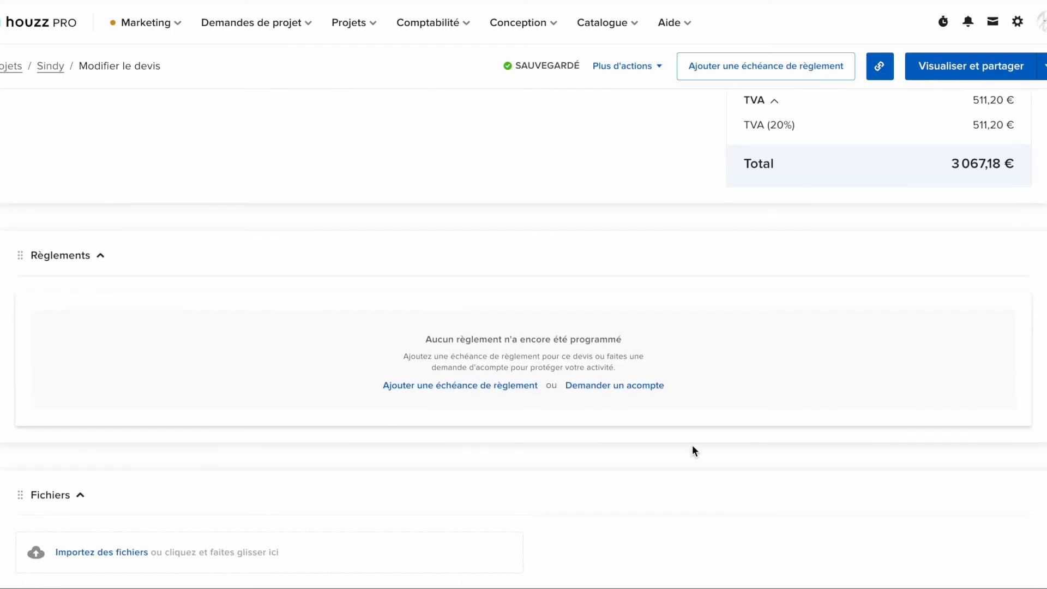
{"action": "left_click", "coordinate": [436, 386]}
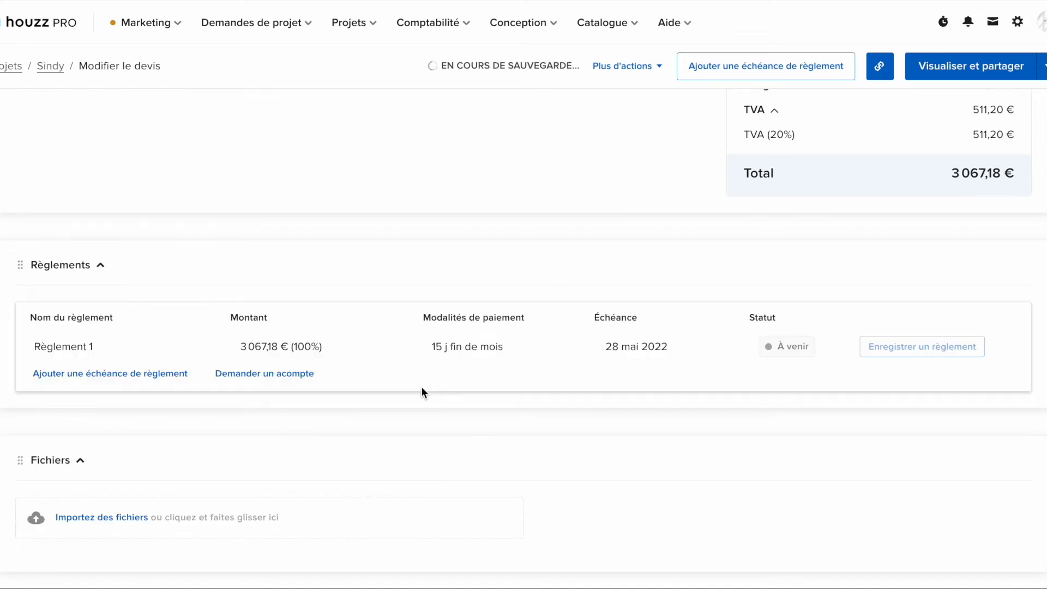
Step: Add four more payment instalments to the Règlements section so the quote total is split across five
{"action": "left_click", "coordinate": [122, 374]}
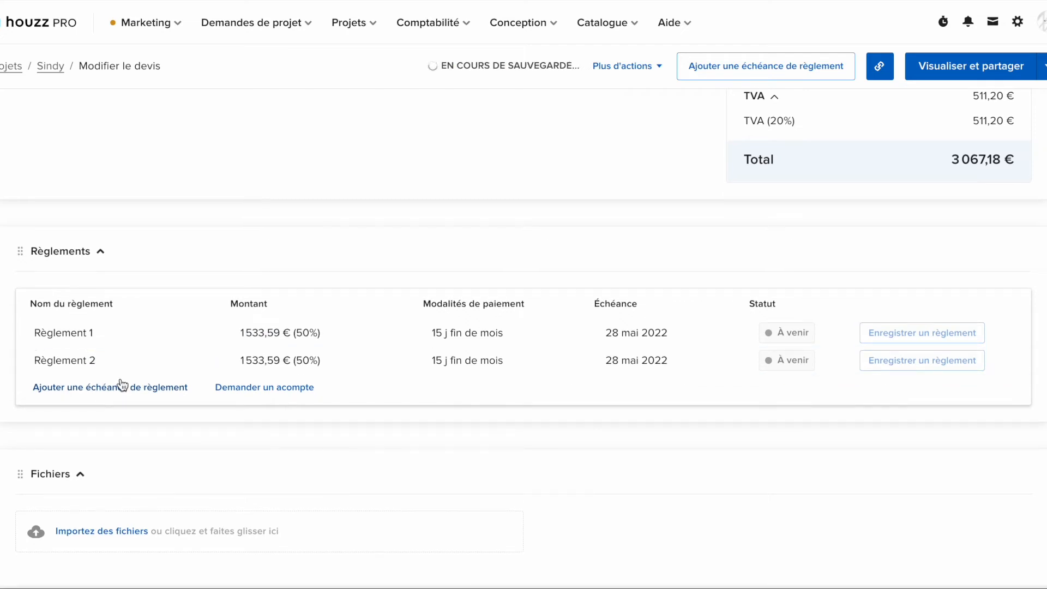
{"action": "left_click", "coordinate": [121, 390]}
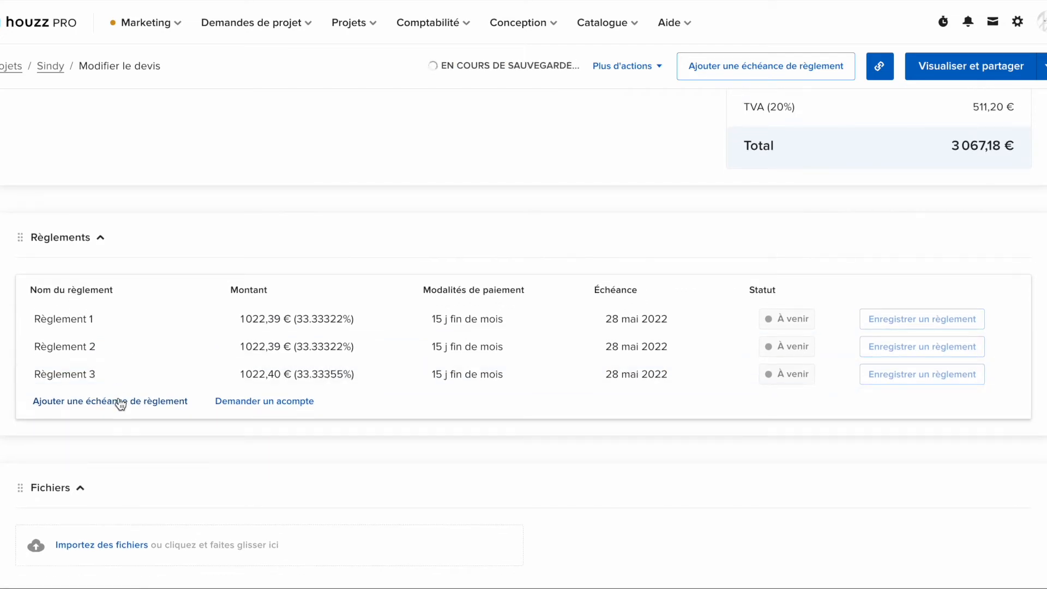
{"action": "left_click", "coordinate": [121, 402]}
{"action": "left_click", "coordinate": [117, 413]}
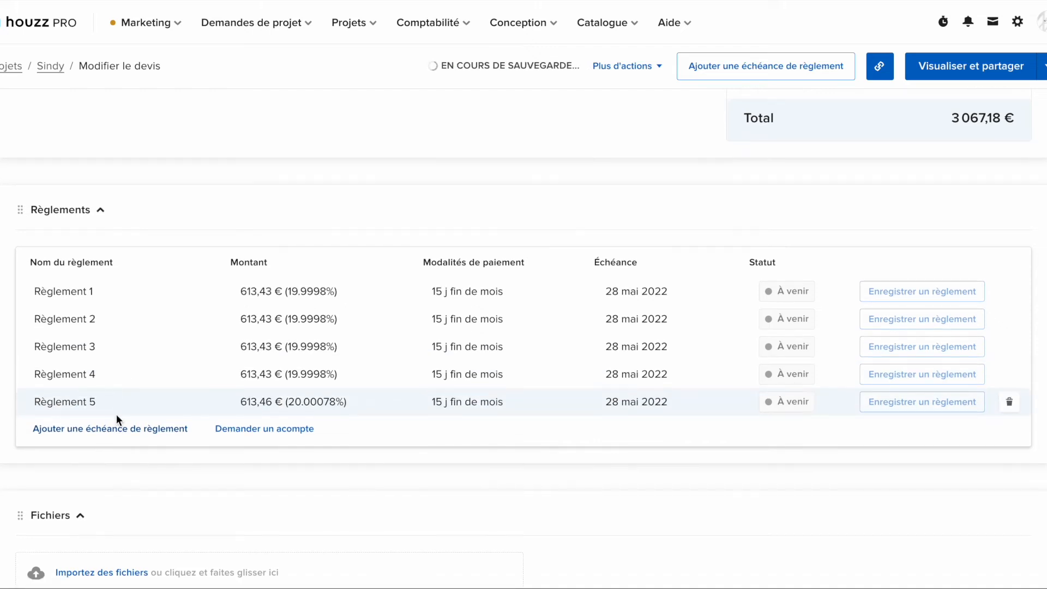
Step: Import the file "Capture d'écran 2022-05-13 à 09.11.33" from Bureau into the Fichiers section and show its file options
{"action": "scroll", "coordinate": [116, 414], "scroll_direction": "down", "scroll_amount": 4}
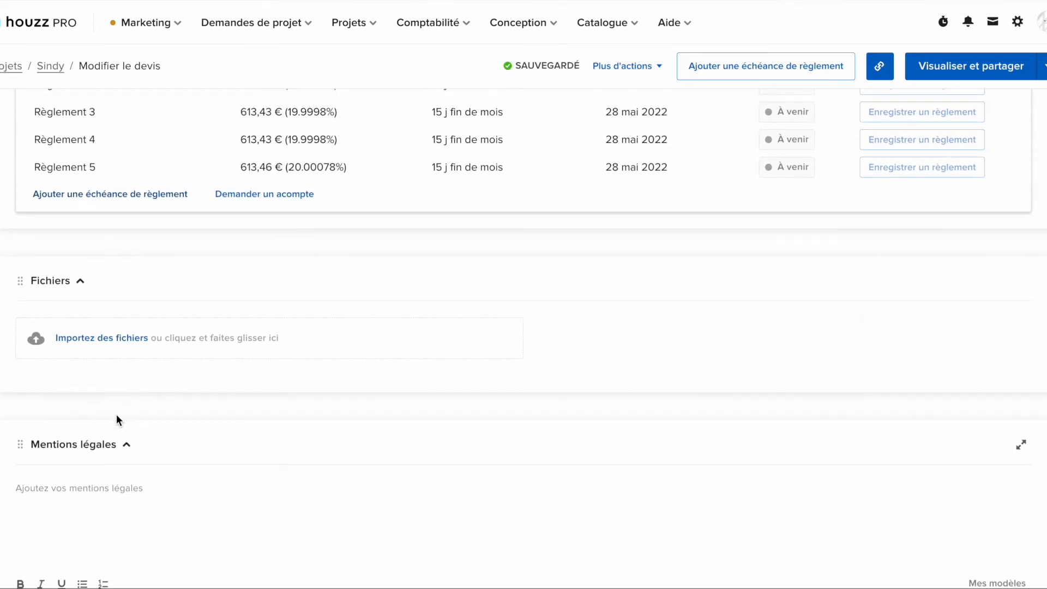
{"action": "left_click", "coordinate": [87, 338]}
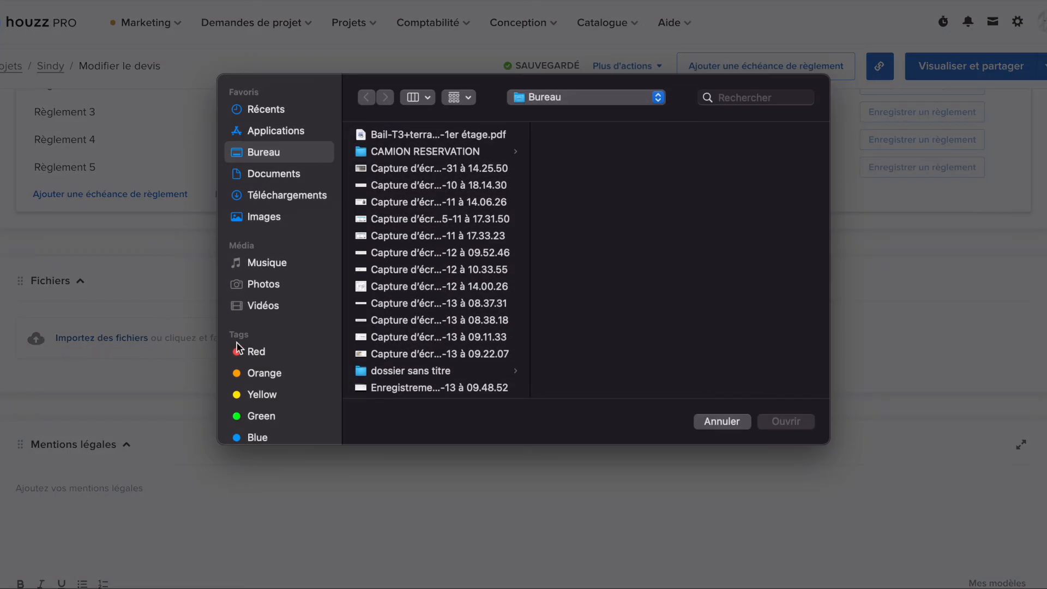
{"action": "left_click", "coordinate": [393, 338]}
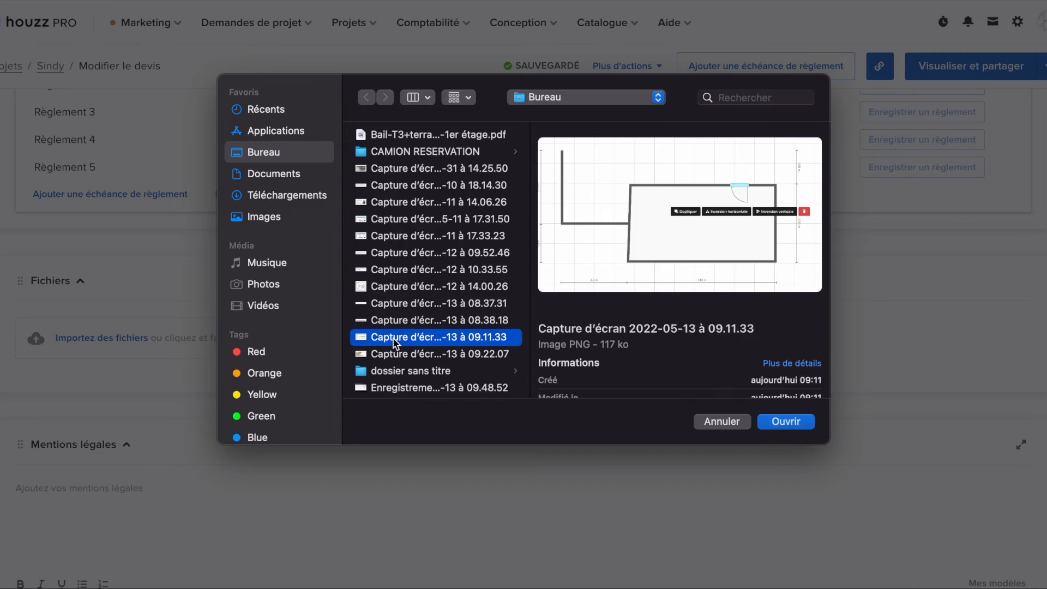
{"action": "left_click", "coordinate": [780, 422]}
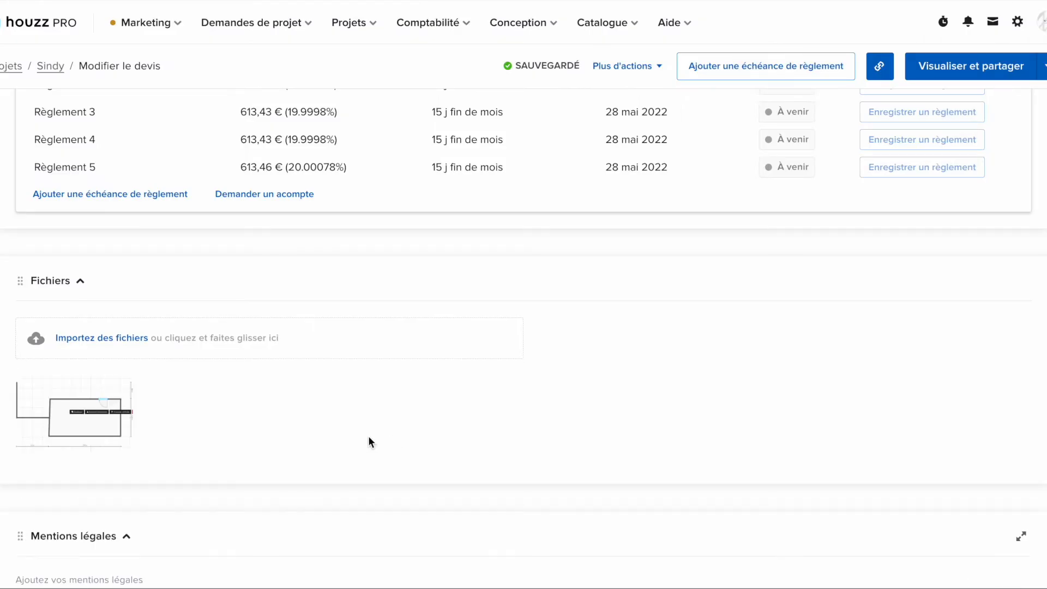
{"action": "left_click", "coordinate": [116, 438]}
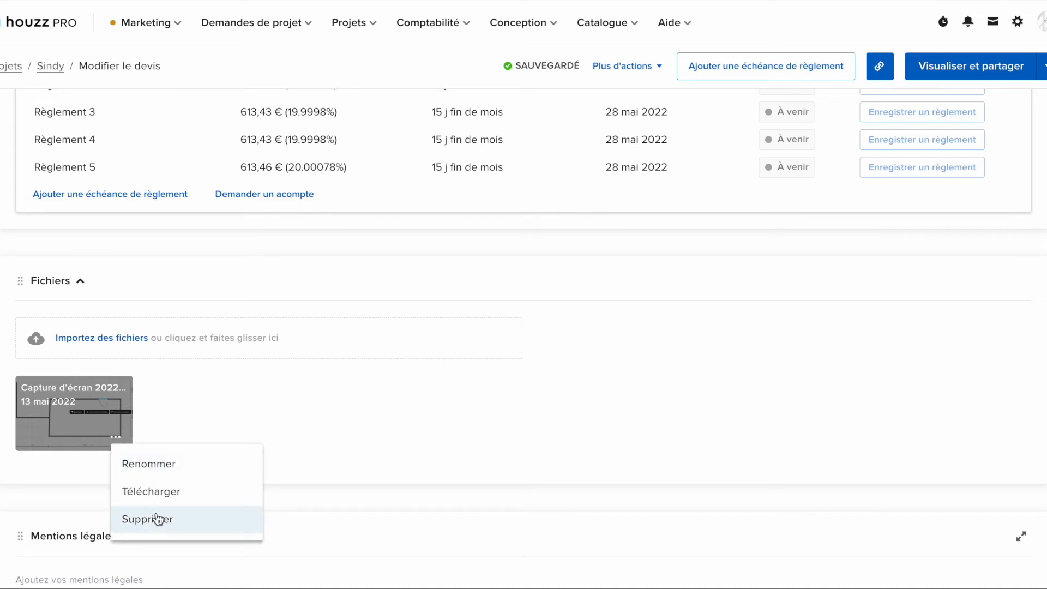
Step: Fill the Mentions légales section with the saved template "Paiement condition"
{"action": "scroll", "coordinate": [328, 442], "scroll_direction": "down", "scroll_amount": 4}
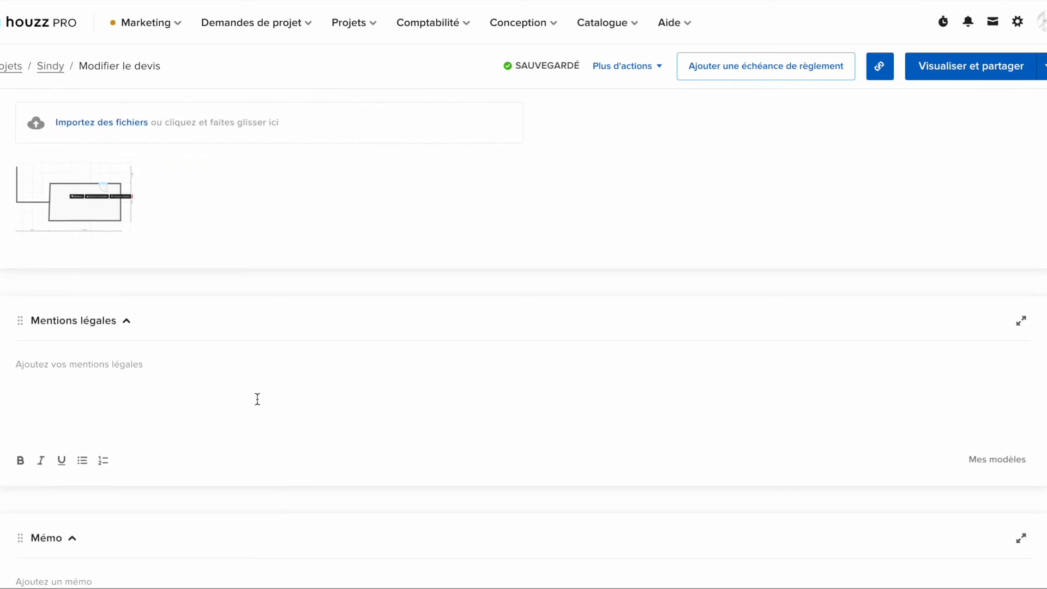
{"action": "left_click", "coordinate": [170, 385]}
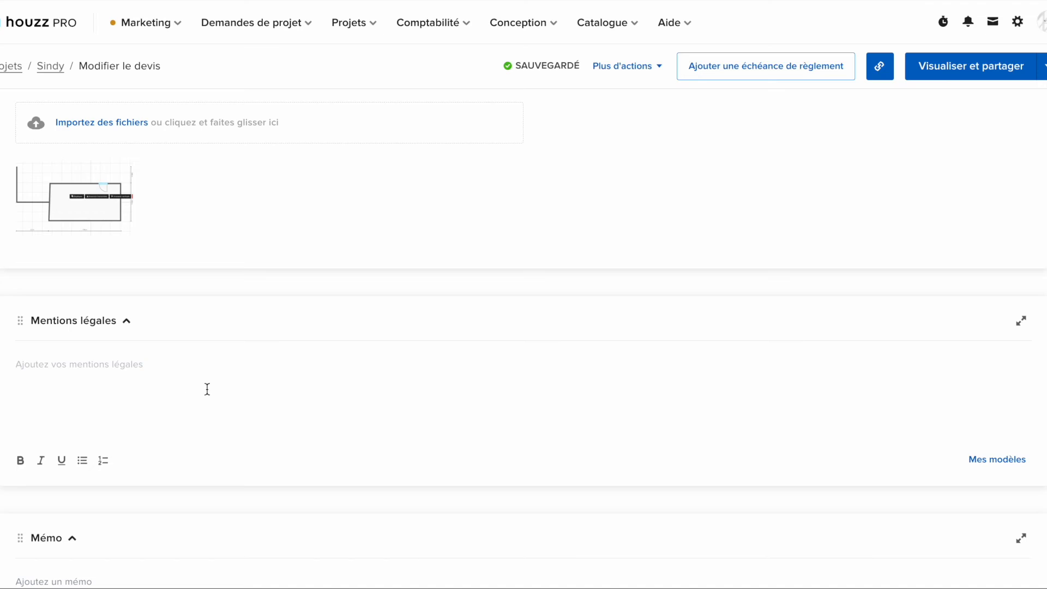
{"action": "left_click", "coordinate": [997, 465]}
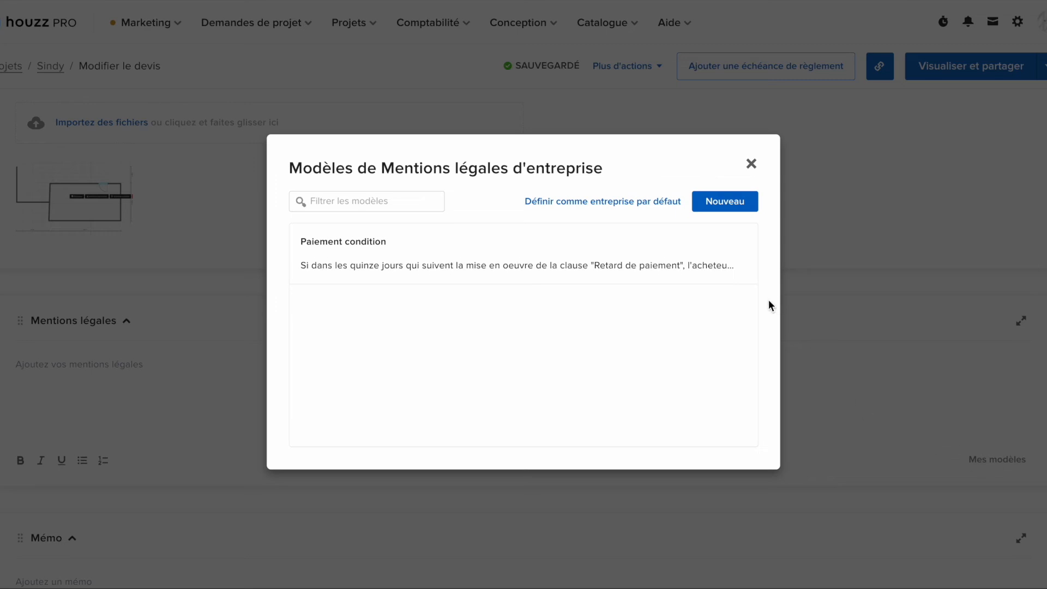
{"action": "mouse_move", "coordinate": [718, 278]}
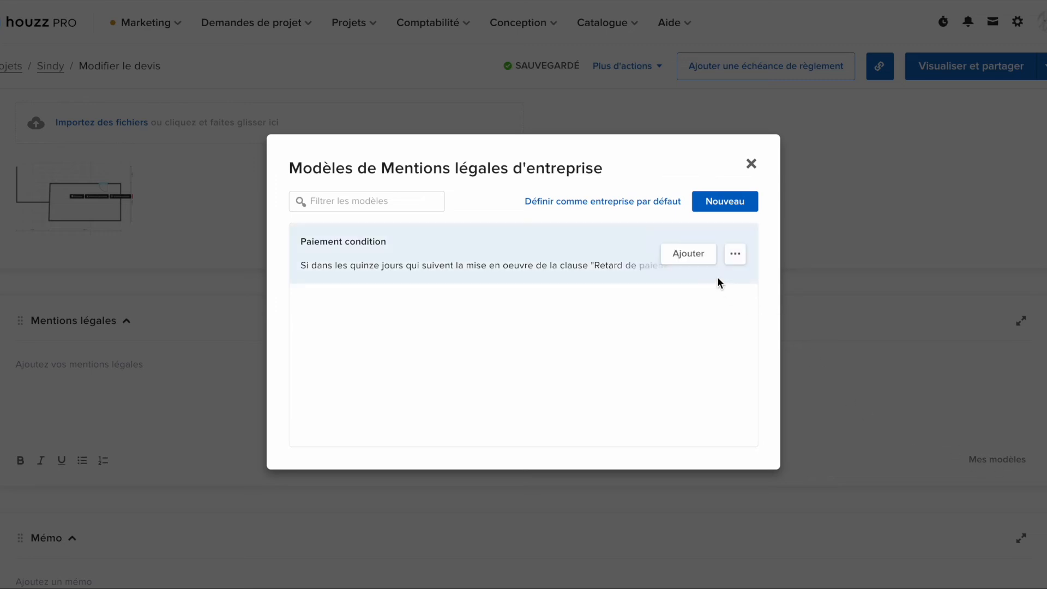
{"action": "left_click", "coordinate": [688, 254]}
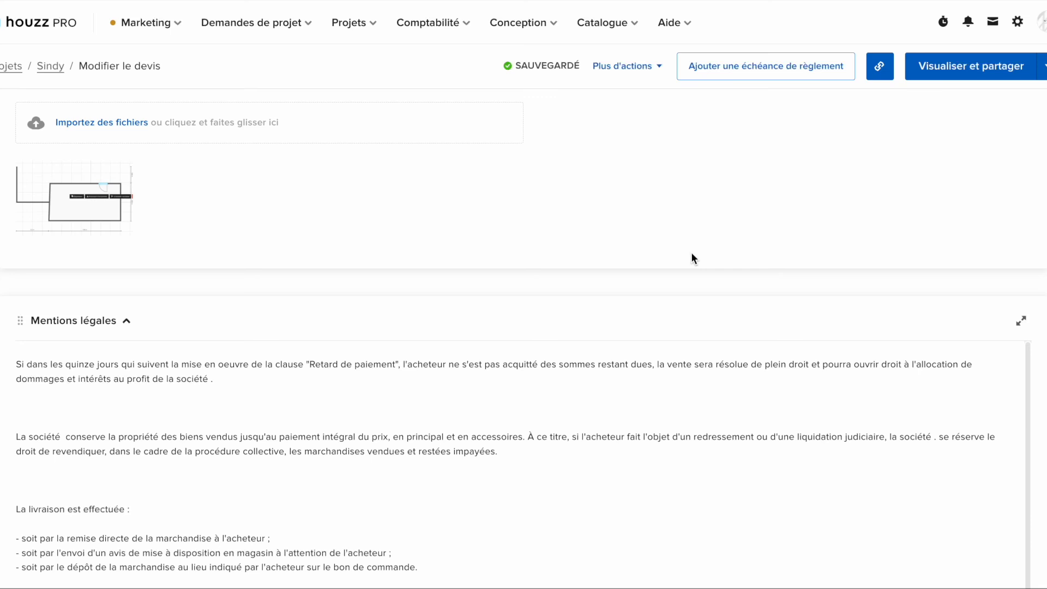
Step: Fill the Mémo section with the saved template "Prix changement et stock"
{"action": "scroll", "coordinate": [939, 302], "scroll_direction": "down", "scroll_amount": 2}
{"action": "scroll", "coordinate": [694, 381], "scroll_direction": "down", "scroll_amount": 7}
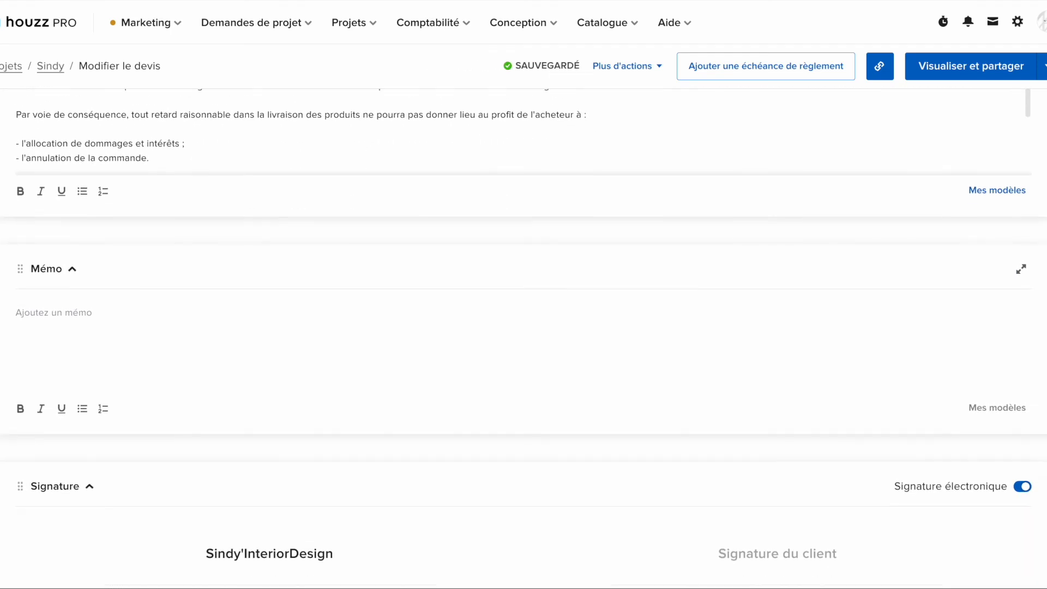
{"action": "left_click", "coordinate": [150, 329]}
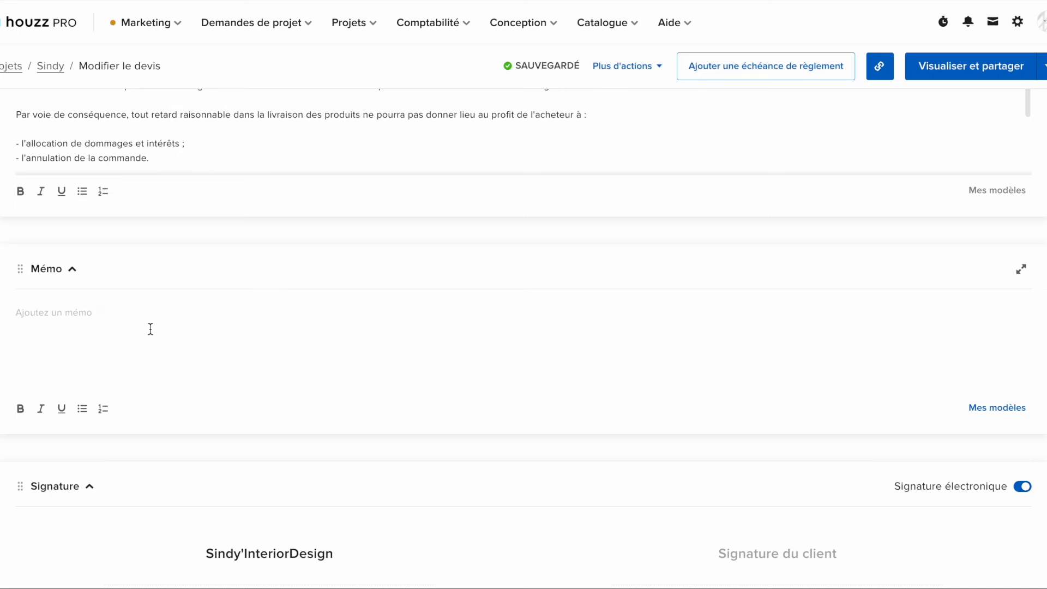
{"action": "left_click", "coordinate": [990, 409]}
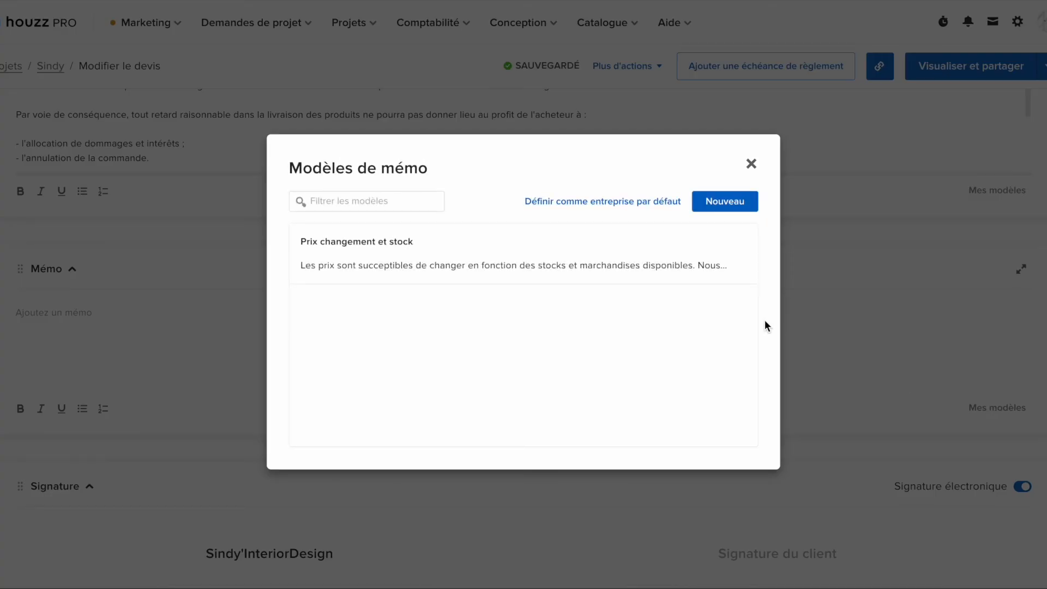
{"action": "mouse_move", "coordinate": [713, 266]}
{"action": "left_click", "coordinate": [686, 255]}
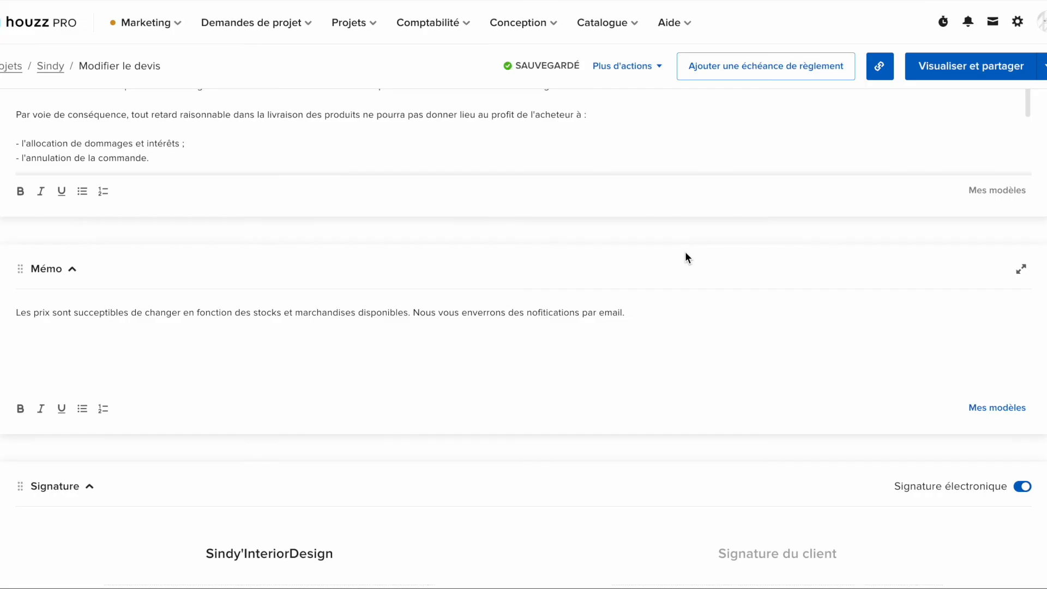
Step: Switch the quote's electronic signature off and back on, and expand the Signature section again
{"action": "scroll", "coordinate": [783, 360], "scroll_direction": "down", "scroll_amount": 1}
{"action": "scroll", "coordinate": [784, 357], "scroll_direction": "down", "scroll_amount": 3}
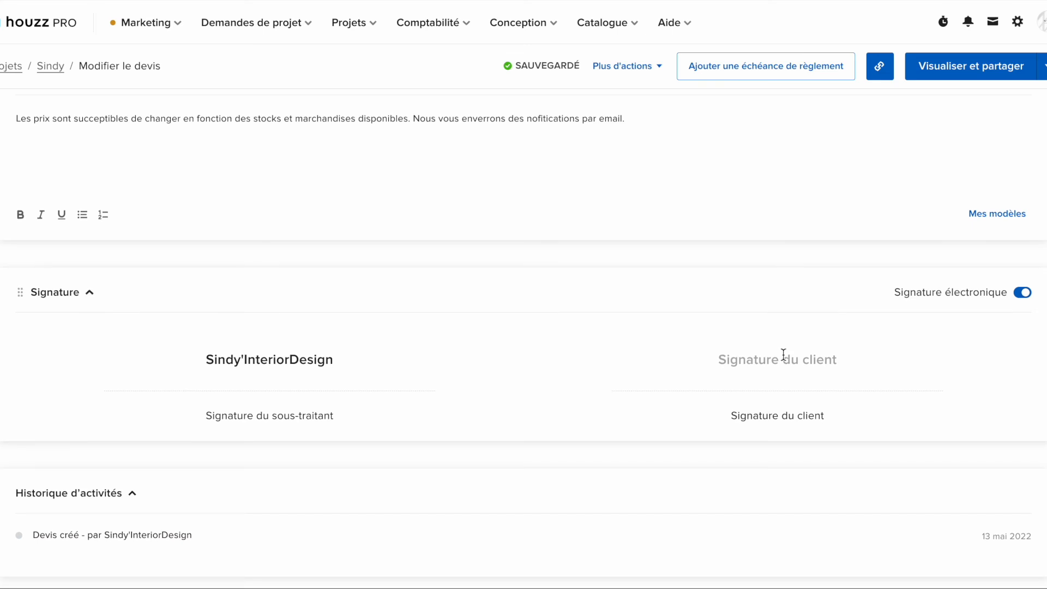
{"action": "left_click", "coordinate": [1023, 295]}
{"action": "left_click", "coordinate": [1020, 417]}
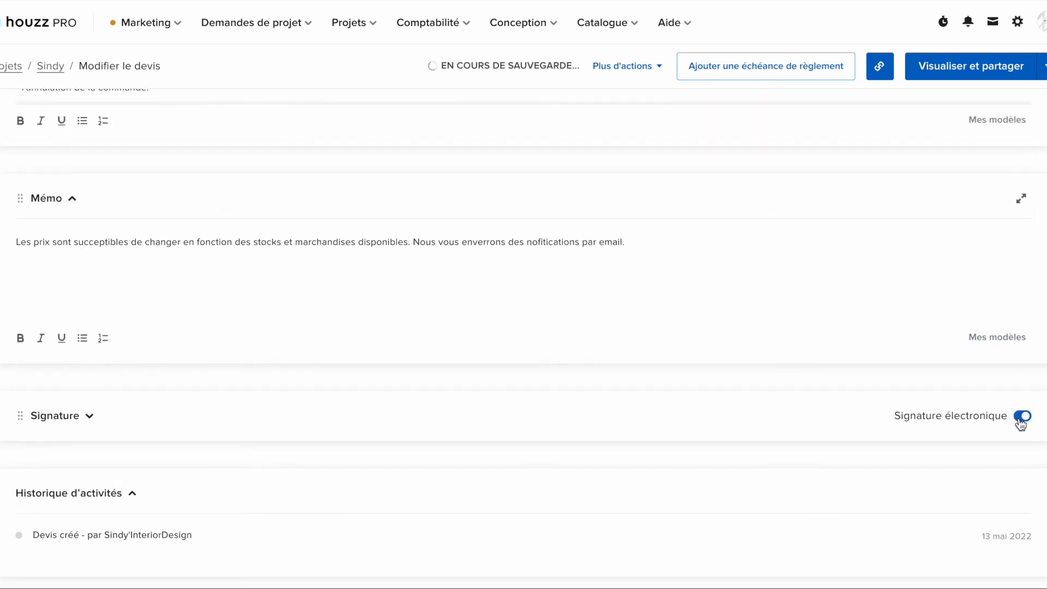
{"action": "left_click", "coordinate": [47, 421]}
{"action": "scroll", "coordinate": [47, 420], "scroll_direction": "down", "scroll_amount": 2}
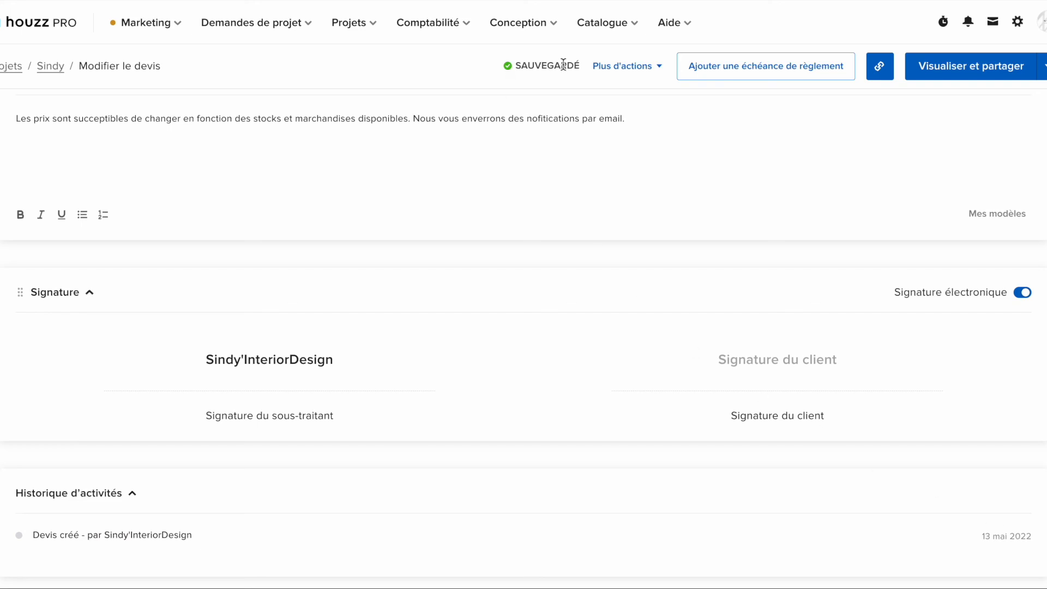
Step: Review the additional actions offered for the quote, such as approval, purchase order, duplication, template saving and PDF export
{"action": "left_click", "coordinate": [646, 69]}
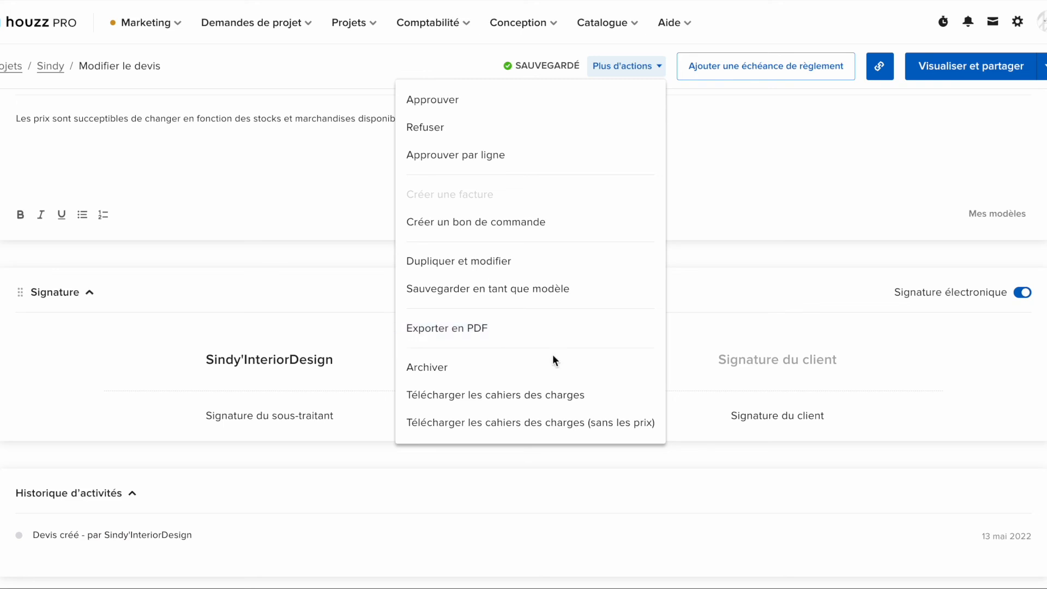
{"action": "left_click", "coordinate": [554, 405]}
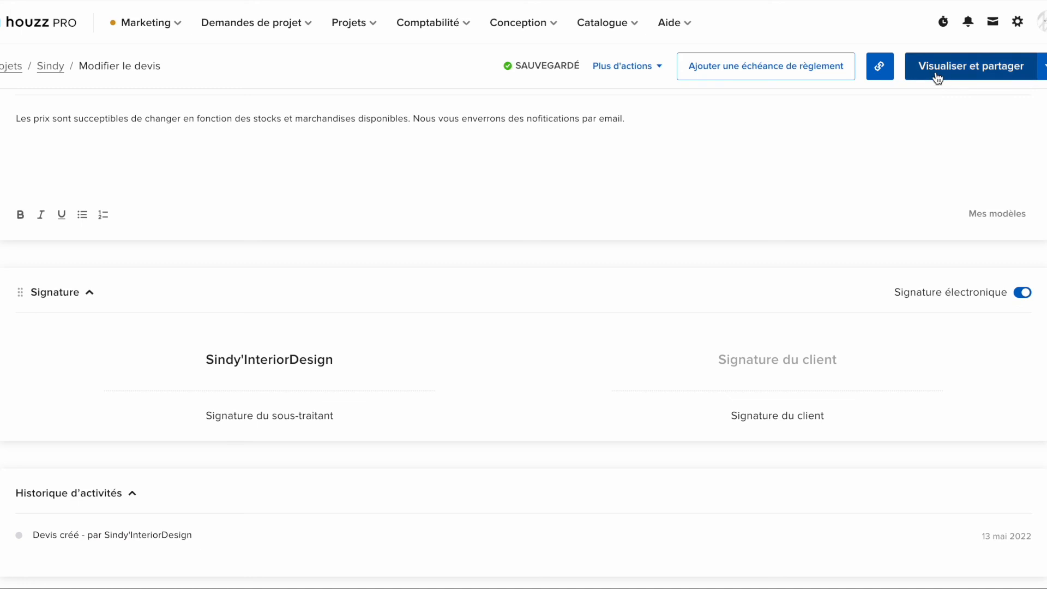